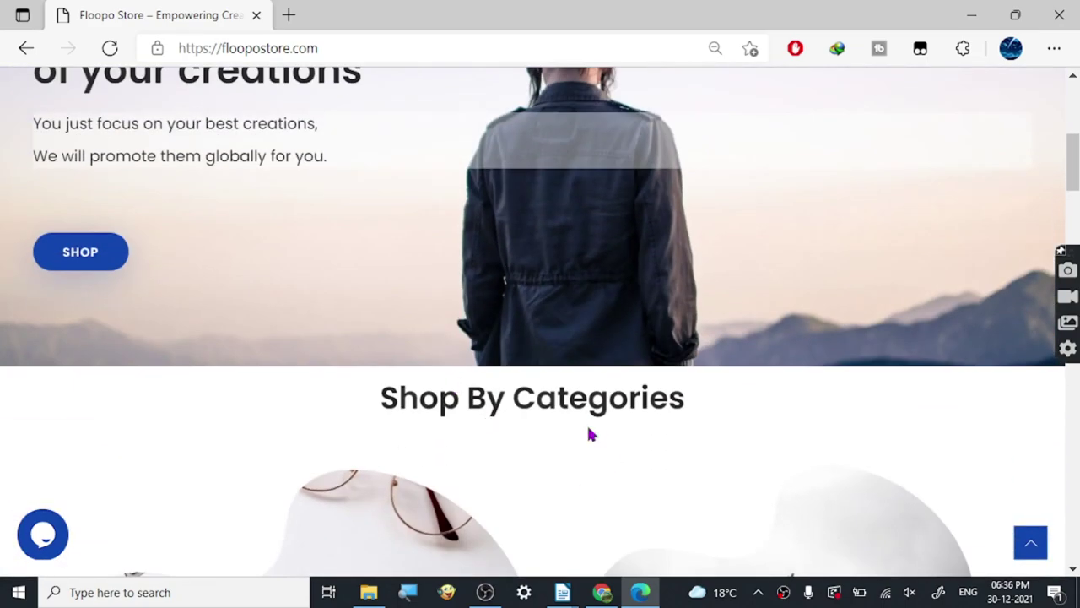
- Look through the store's home page, including its categories, new arrivals and service highlights
scroll(591, 436, "down", 10)
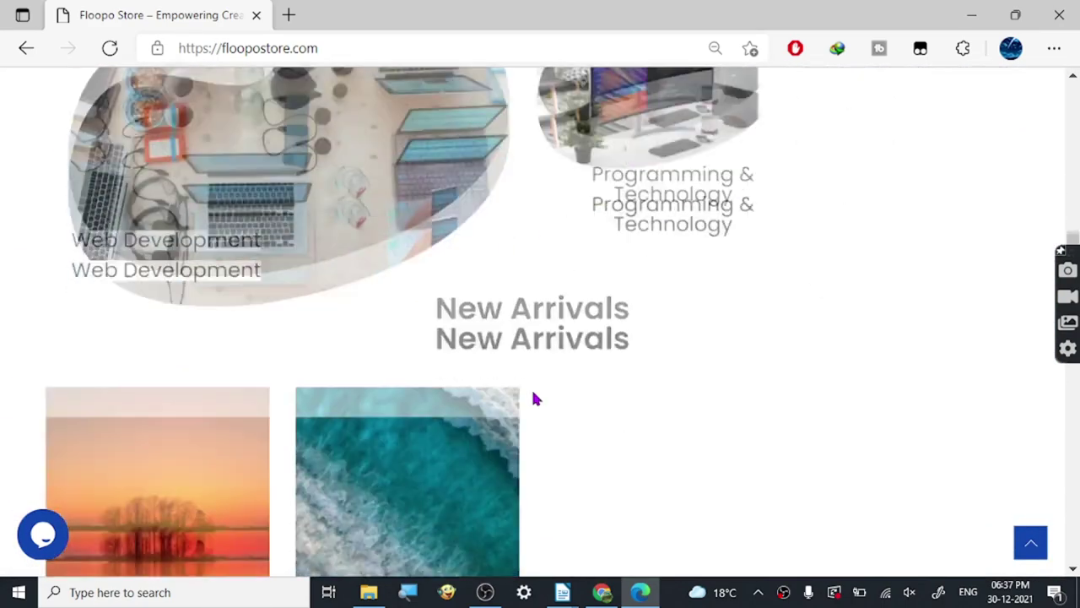
scroll(540, 395, "down", 8)
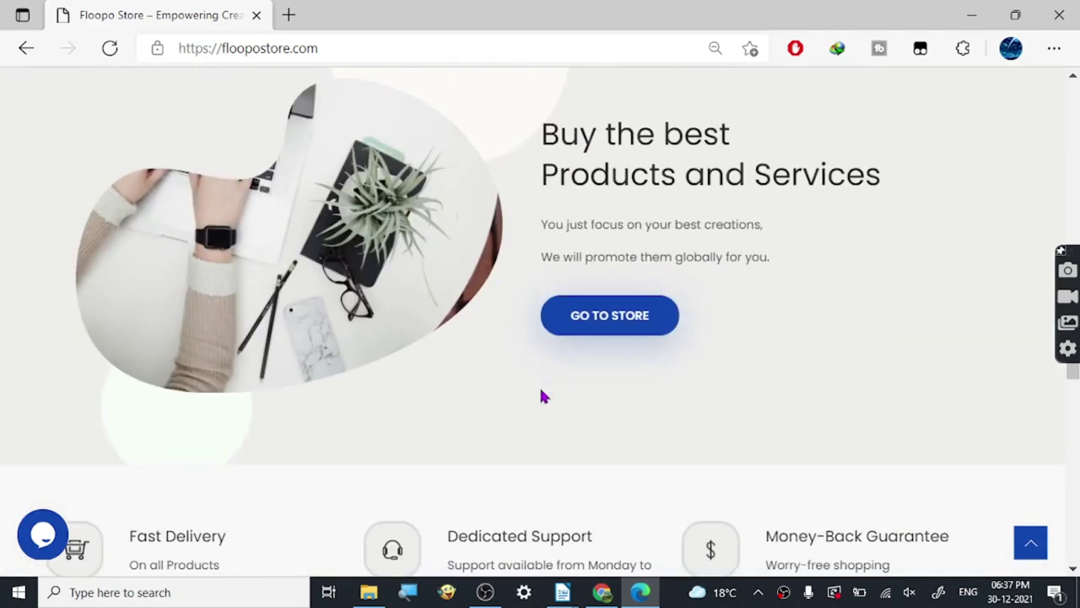
scroll(543, 396, "up", 4)
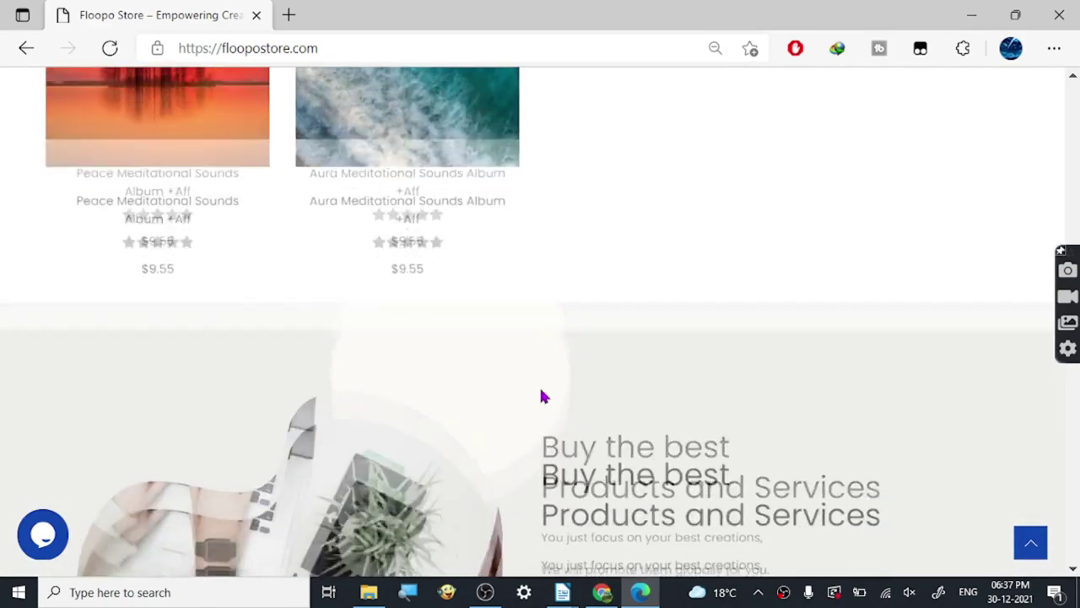
scroll(543, 396, "up", 6)
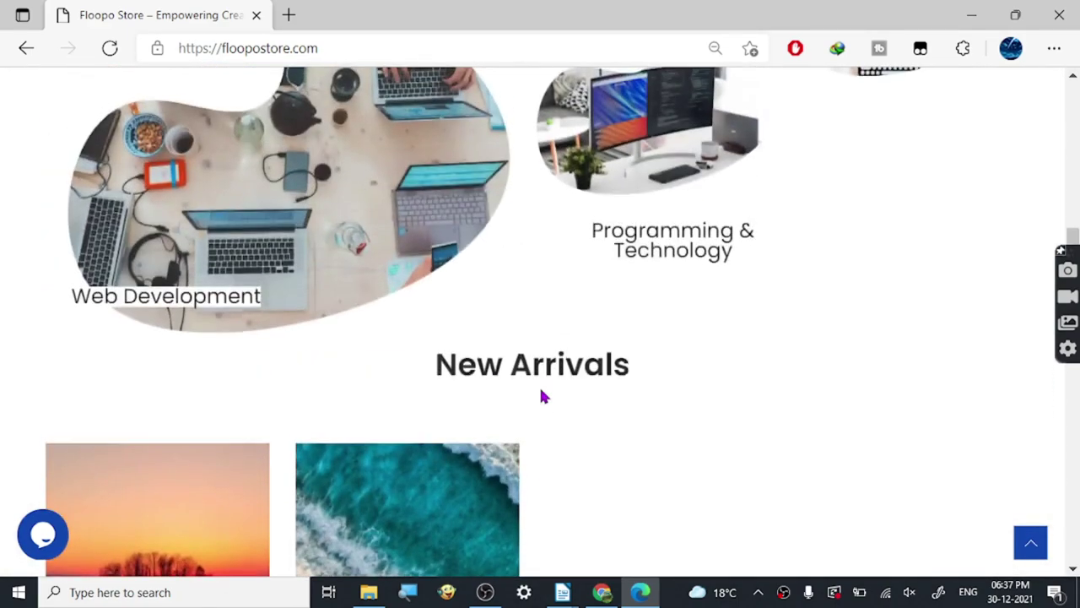
scroll(543, 397, "up", 5)
scroll(543, 396, "up", 6)
scroll(544, 397, "up", 1)
scroll(591, 270, "up", 3)
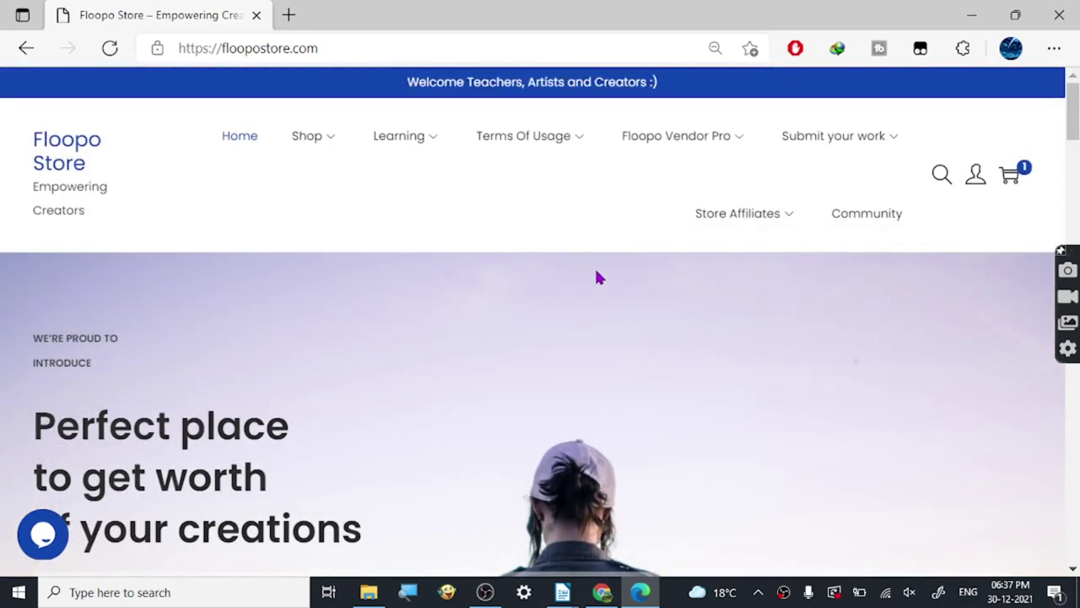
- Open the vendor dashboard from the account options
mouse_move(976, 173)
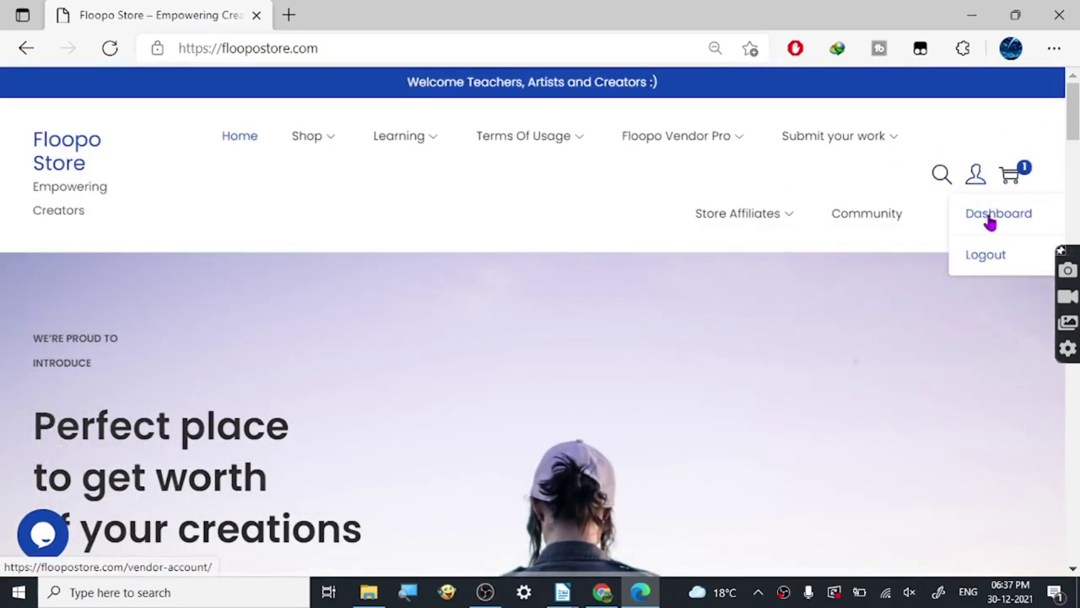
left_click(991, 221)
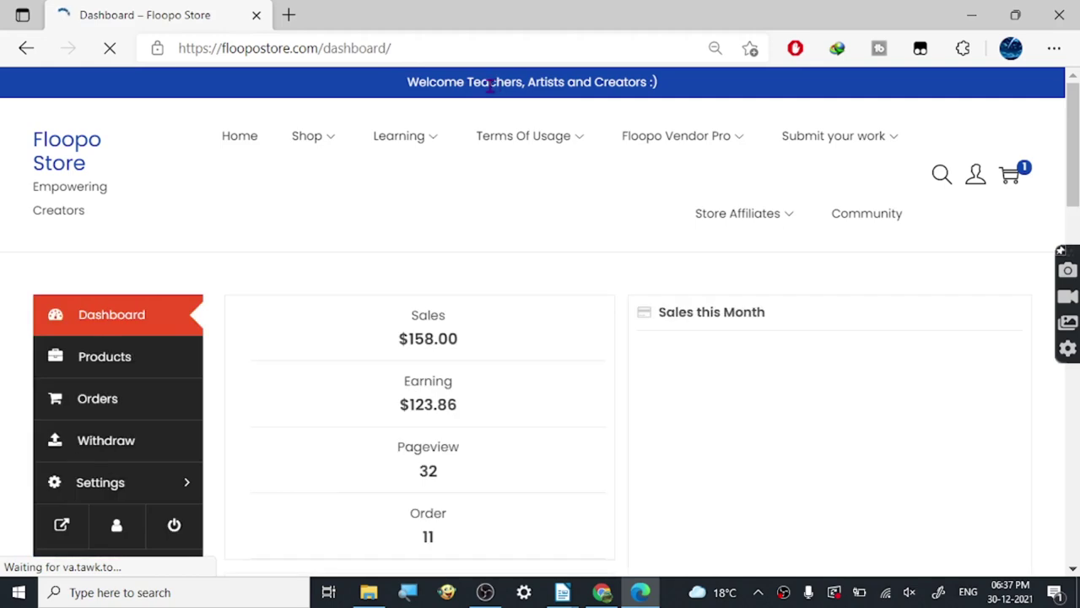
double_click(626, 82)
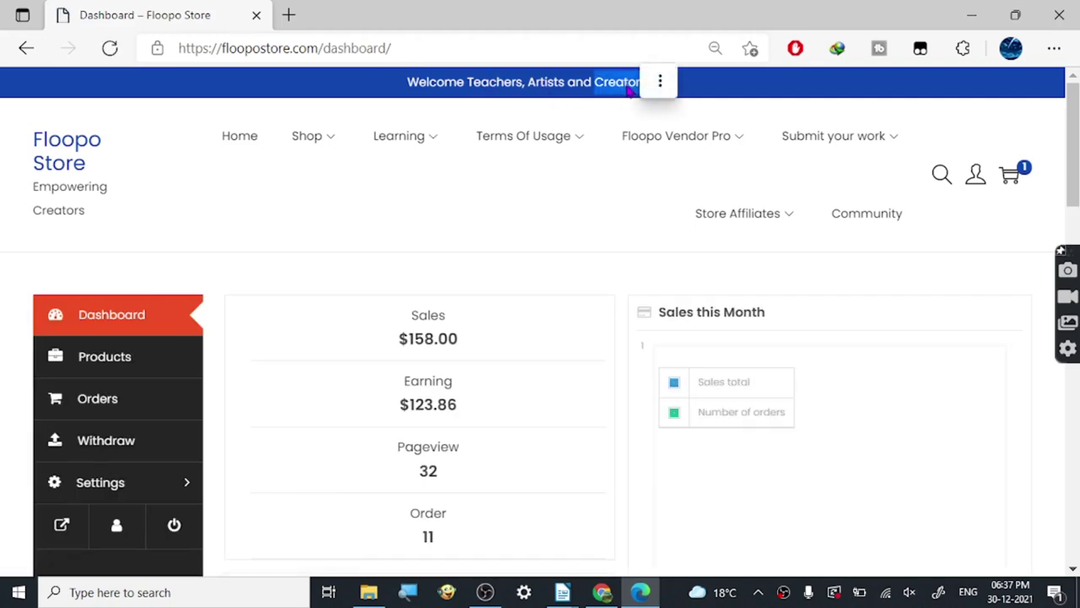
left_click(432, 181)
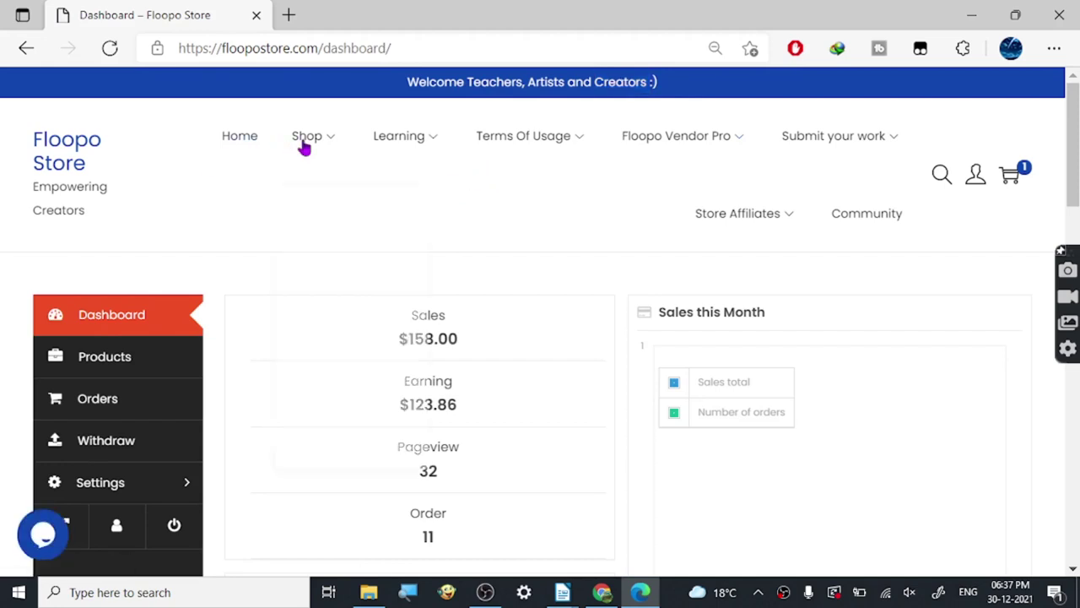
mouse_move(305, 149)
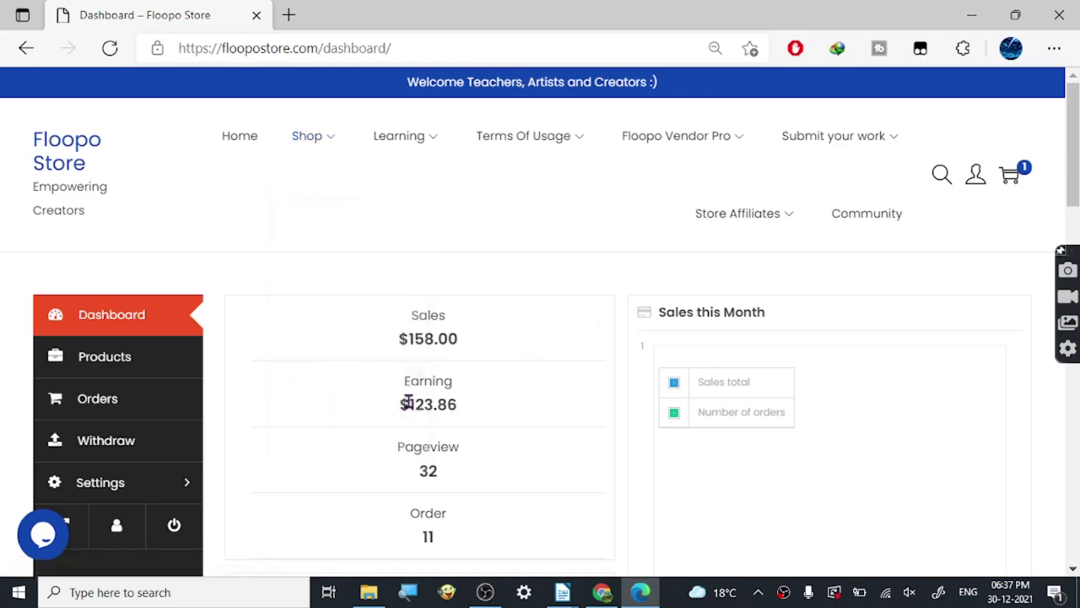
- Review the dashboard's sales figures, order breakdown, monthly sales chart and products summary
scroll(475, 362, "down", 3)
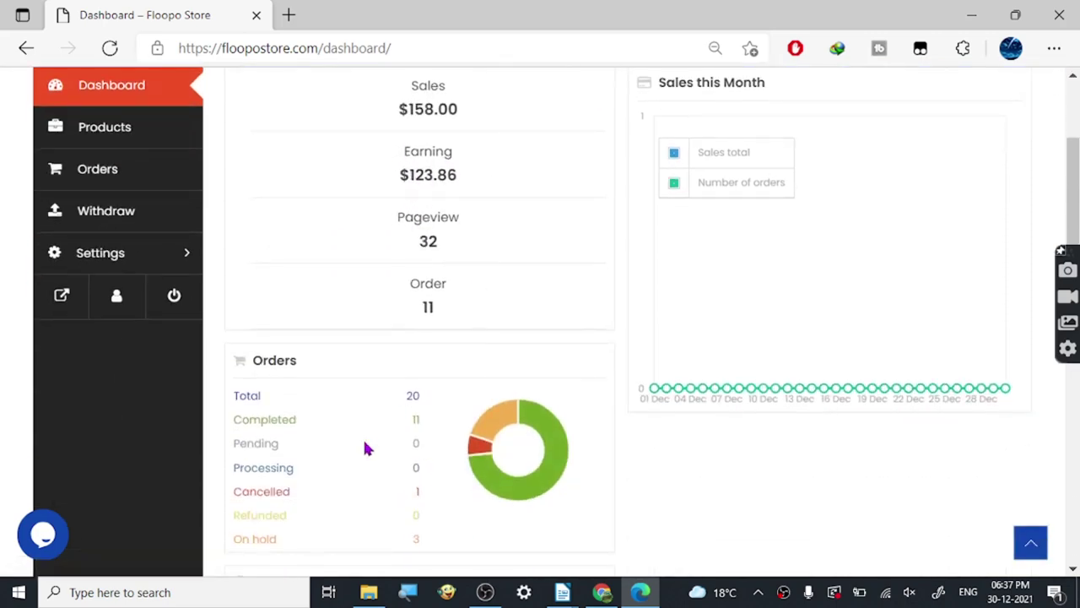
scroll(417, 380, "down", 4)
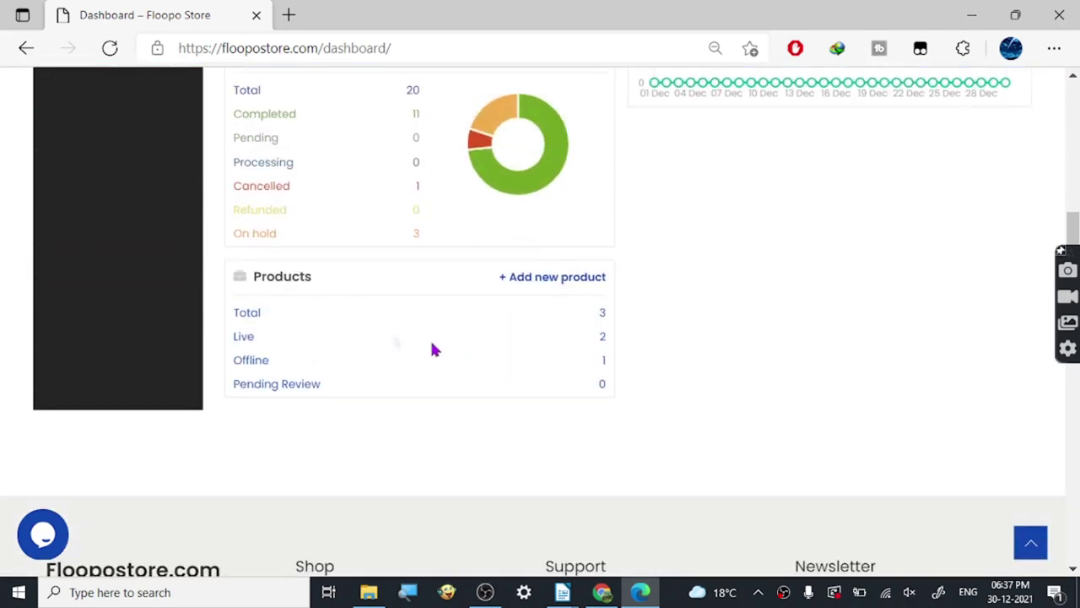
scroll(417, 284, "down", 1)
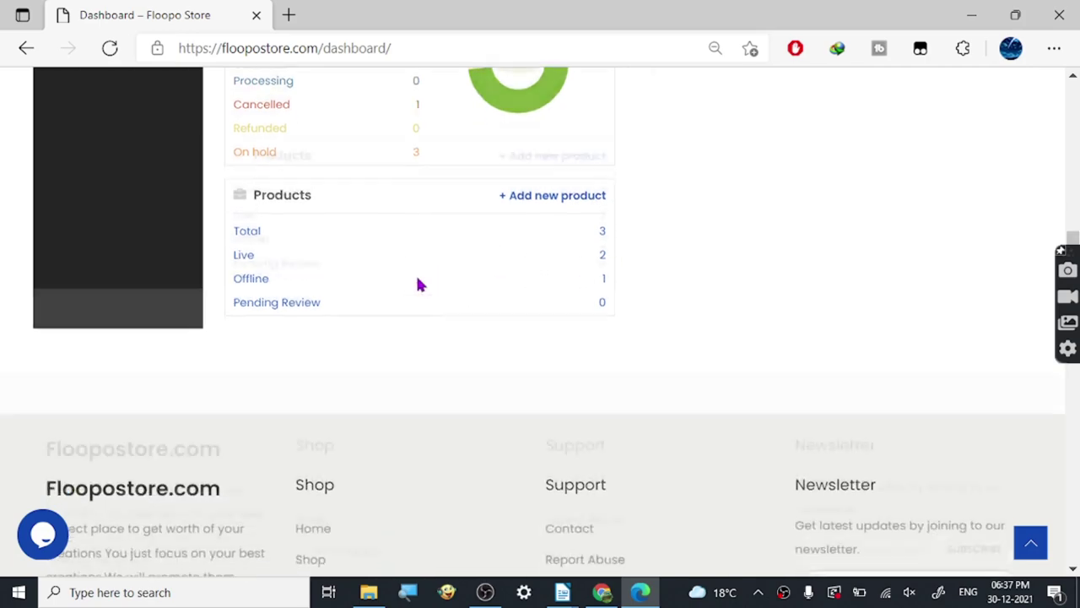
scroll(417, 284, "up", 3)
scroll(417, 284, "up", 5)
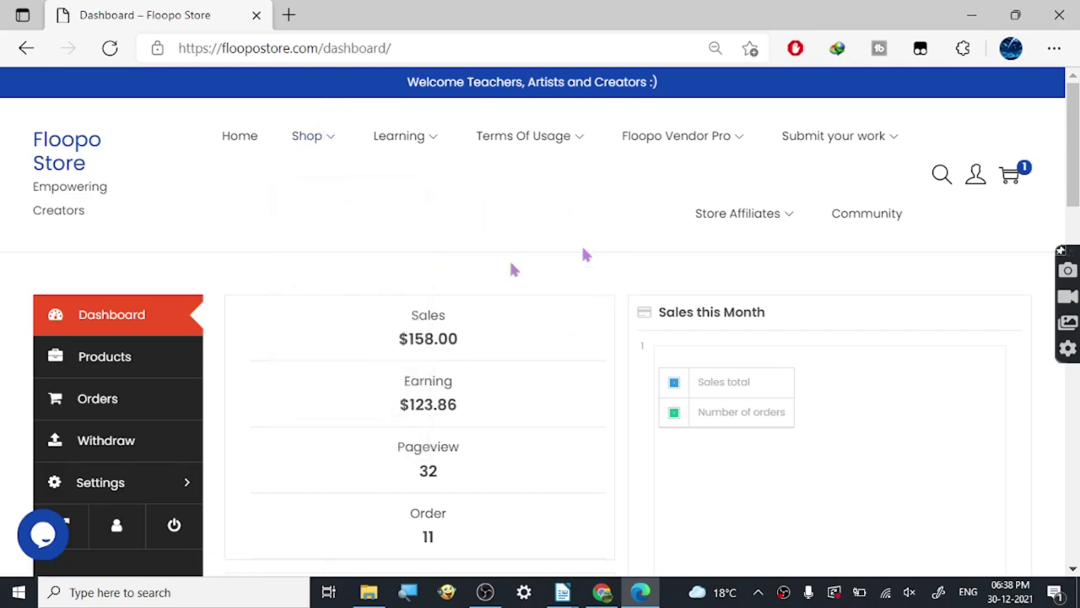
scroll(611, 294, "down", 4)
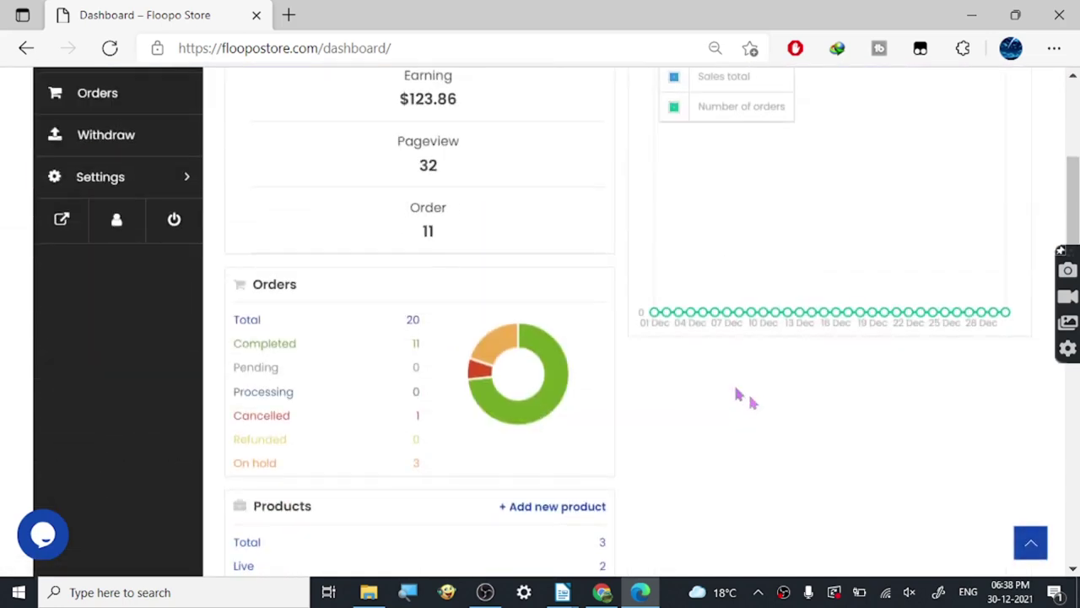
scroll(617, 379, "up", 4)
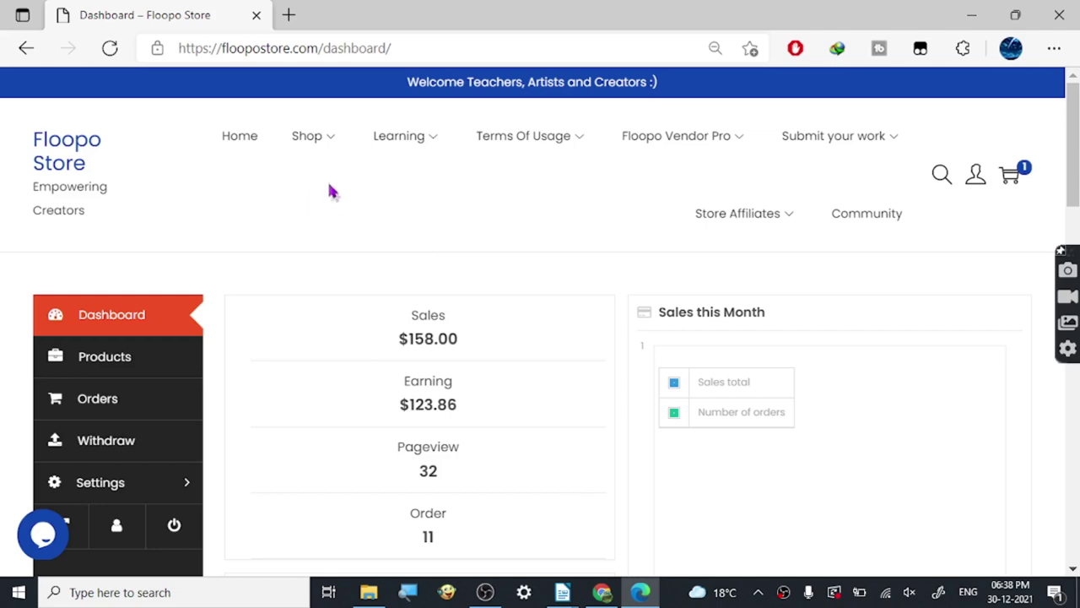
- Log out of the vendor account
mouse_move(369, 164)
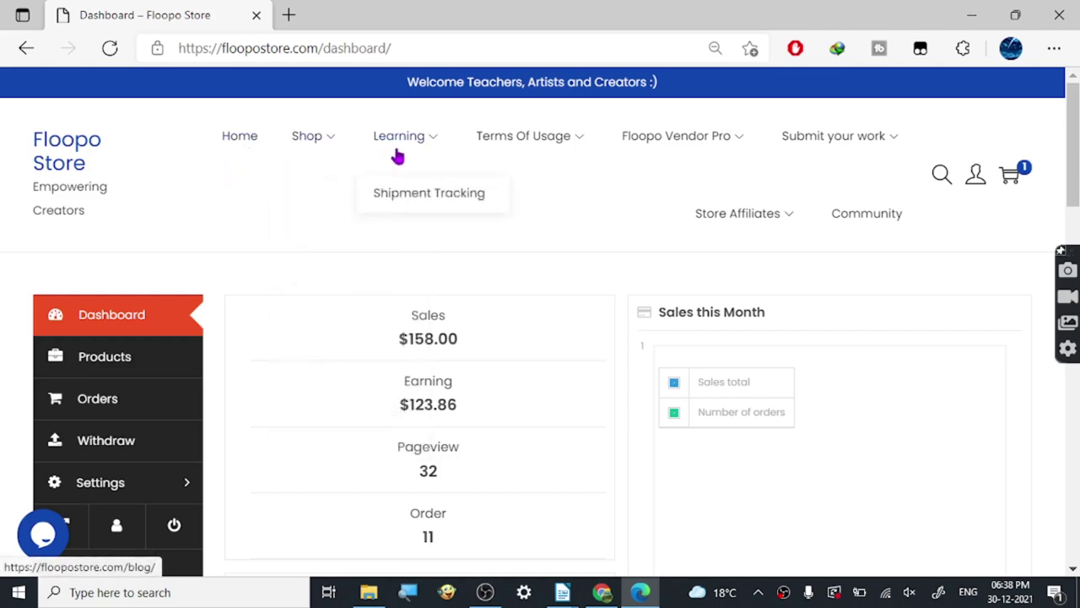
mouse_move(817, 154)
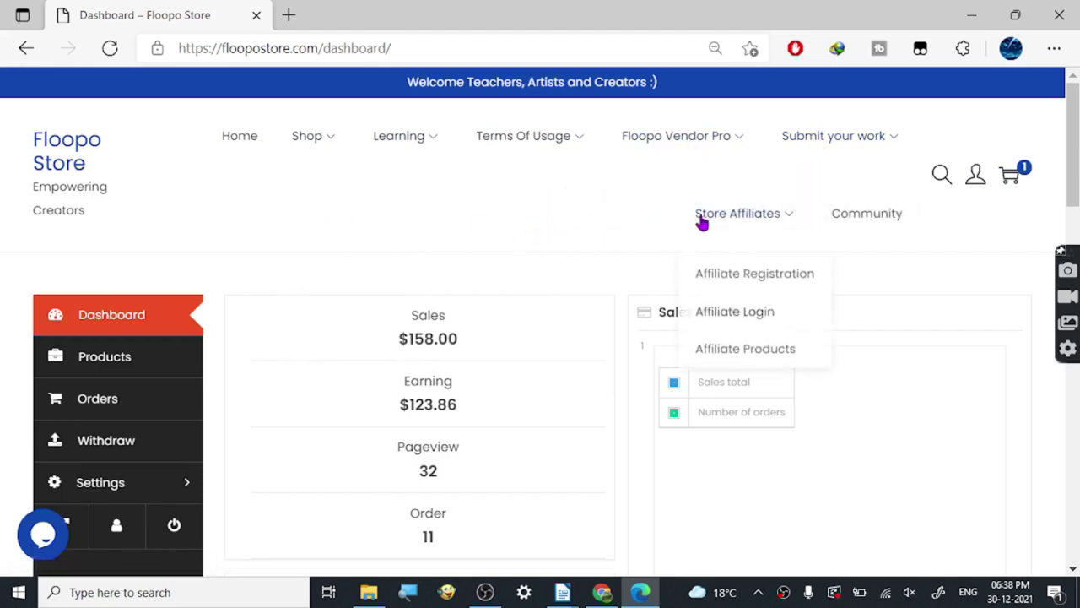
mouse_move(976, 181)
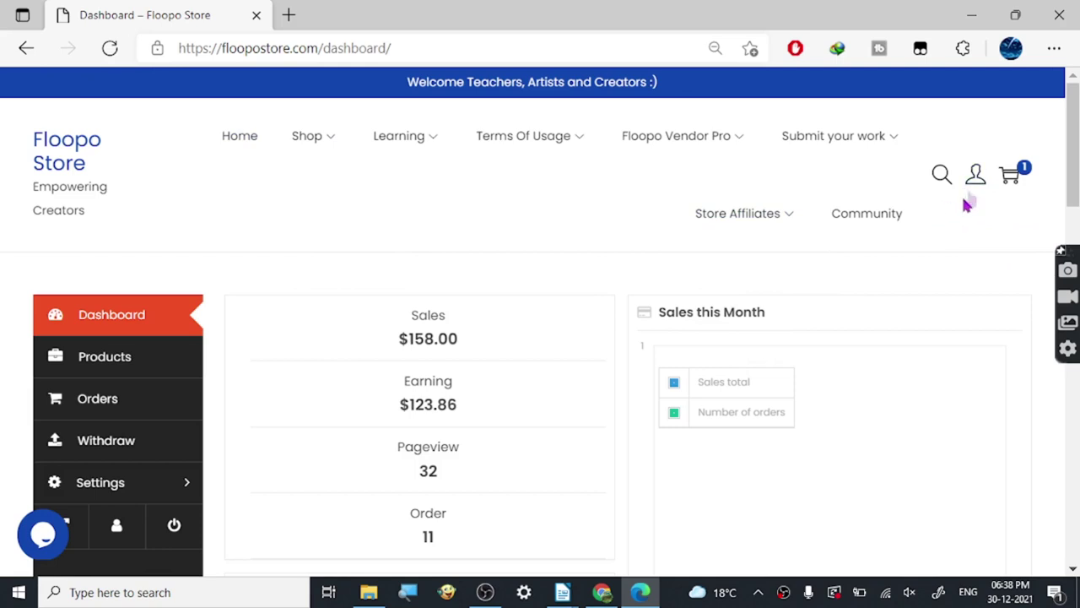
mouse_move(974, 200)
left_click(980, 255)
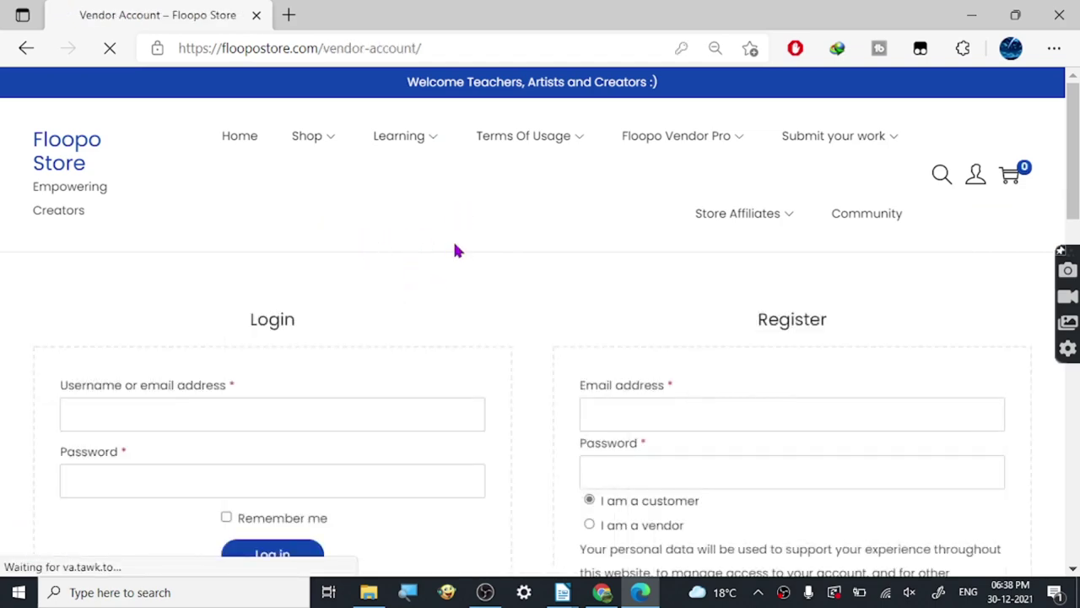
scroll(447, 249, "down", 2)
scroll(673, 251, "up", 2)
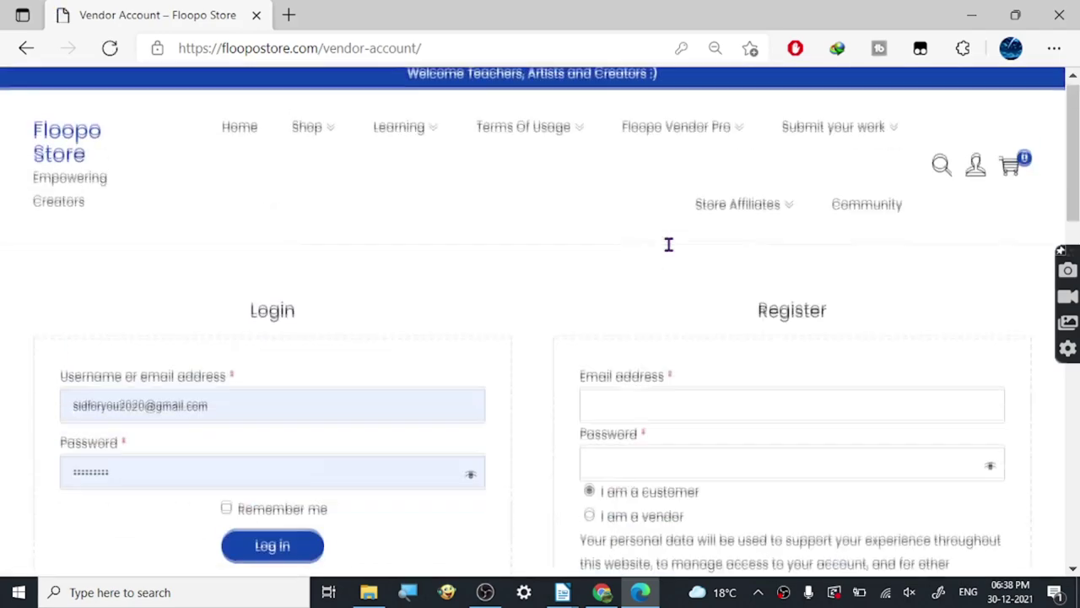
- Return to the store's home page and highlight its web address
left_click(240, 139)
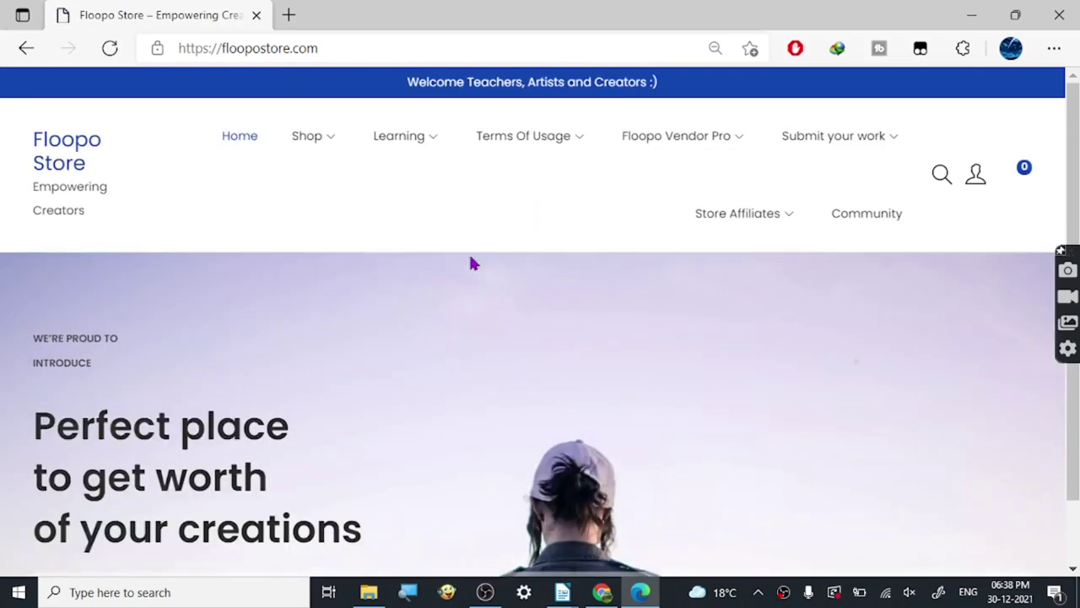
scroll(482, 444, "down", 1)
scroll(482, 422, "up", 1)
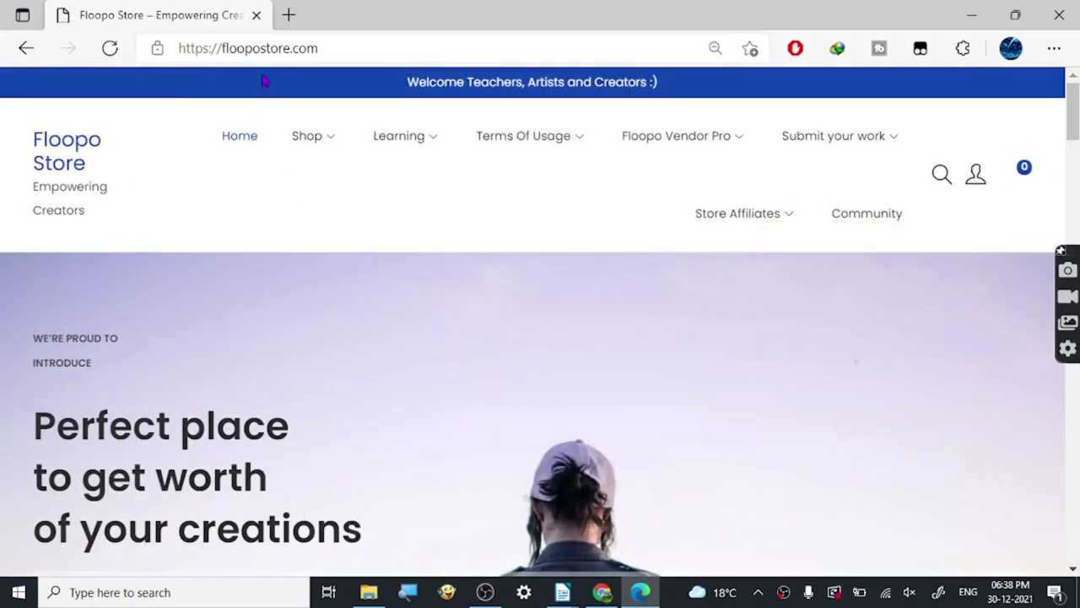
left_click(274, 50)
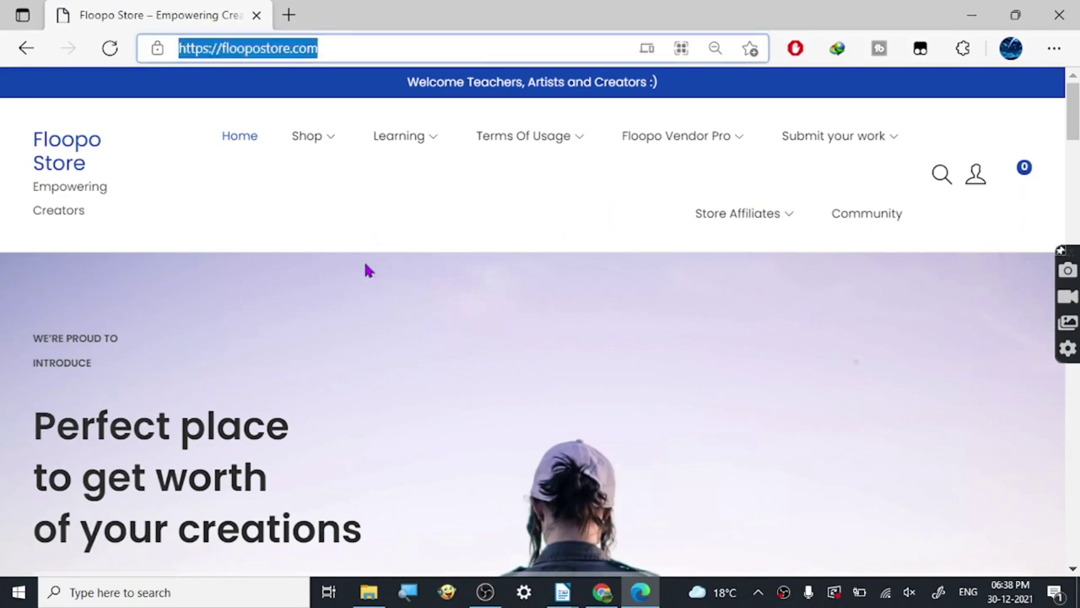
left_click(377, 213)
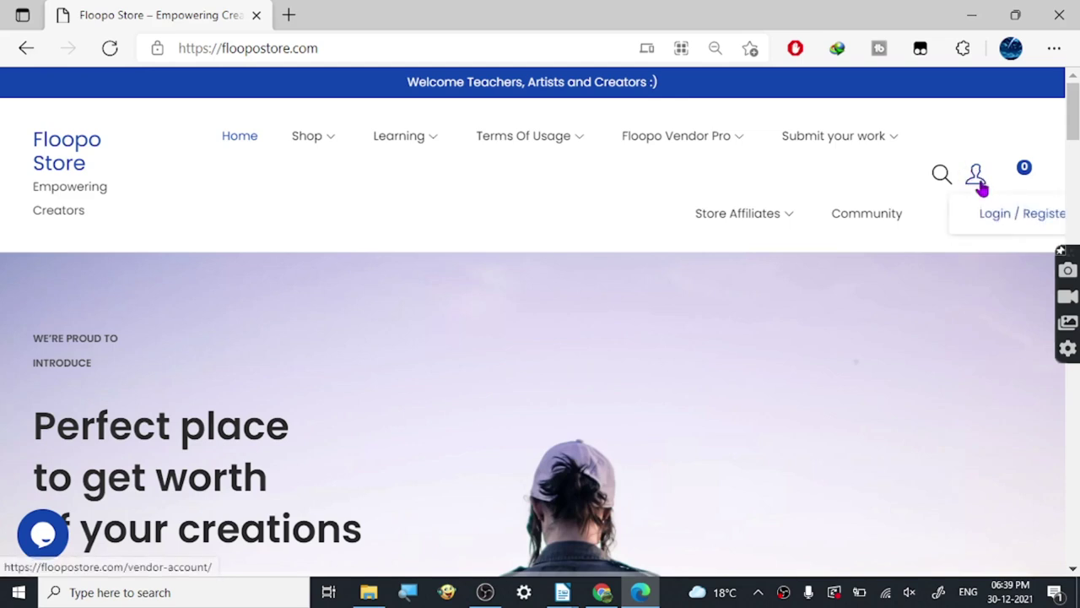
- Open the login and registration page and choose "I am a vendor" as the account type in the registration form
left_click(986, 216)
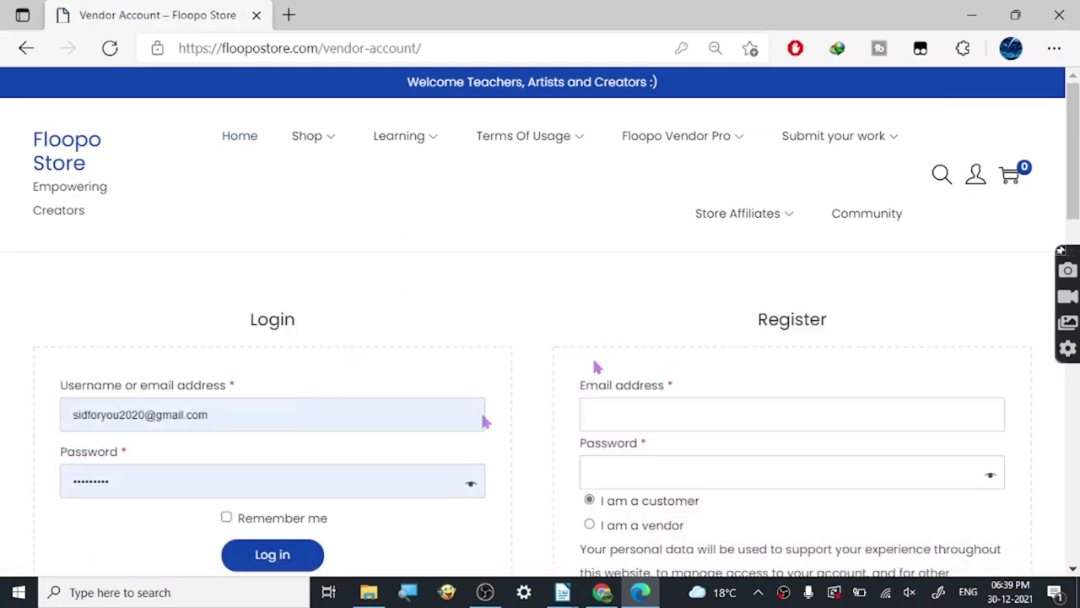
scroll(379, 441, "down", 3)
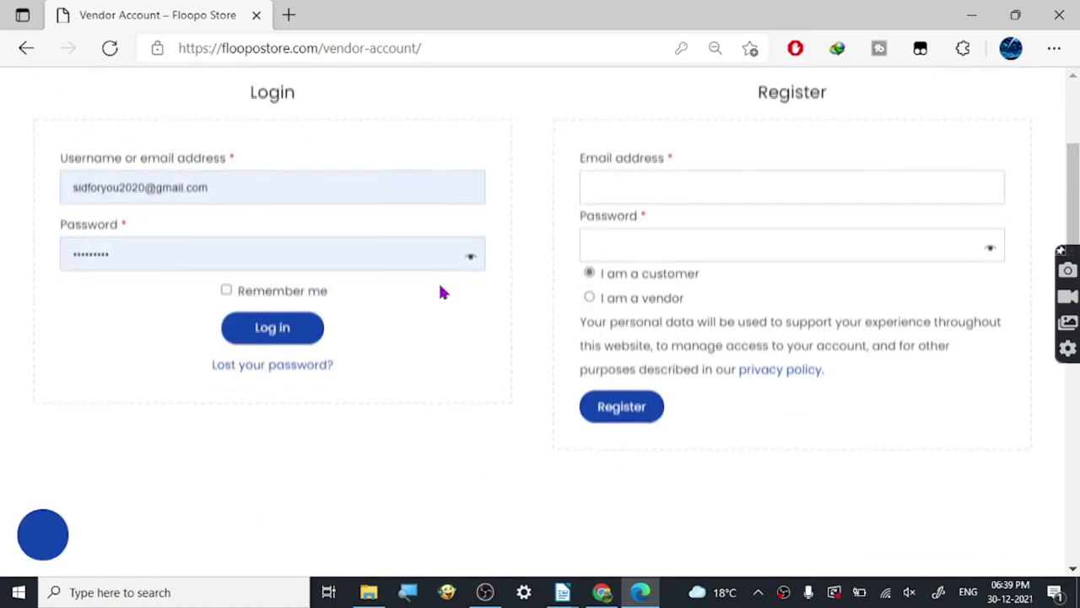
left_click(589, 296)
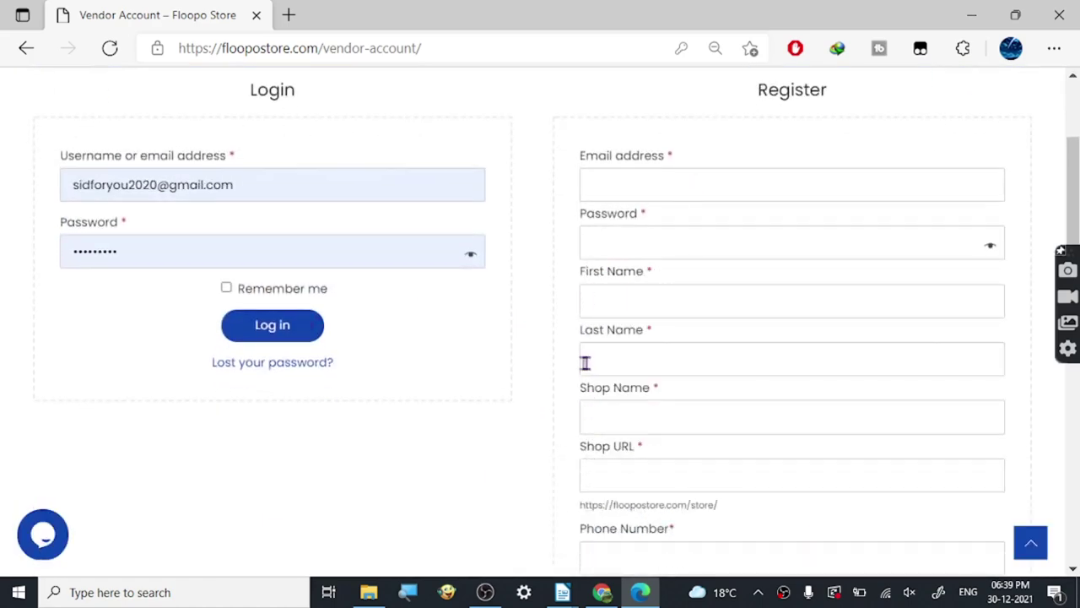
- Examine the fields required for vendor registration, from the email address down to the phone number
scroll(620, 262, "up", 2)
scroll(620, 262, "down", 4)
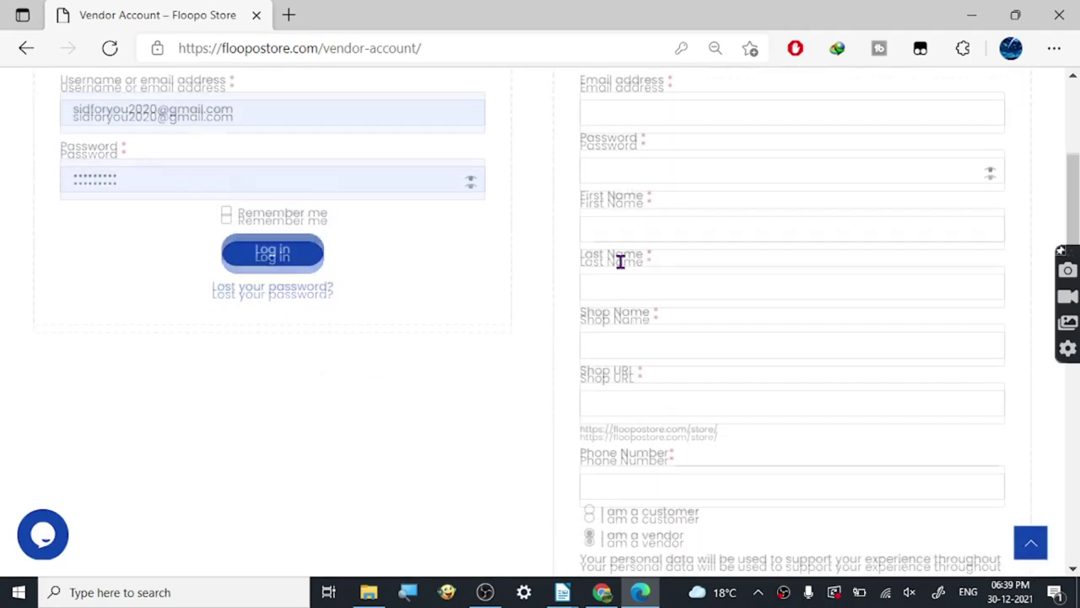
scroll(627, 388, "down", 1)
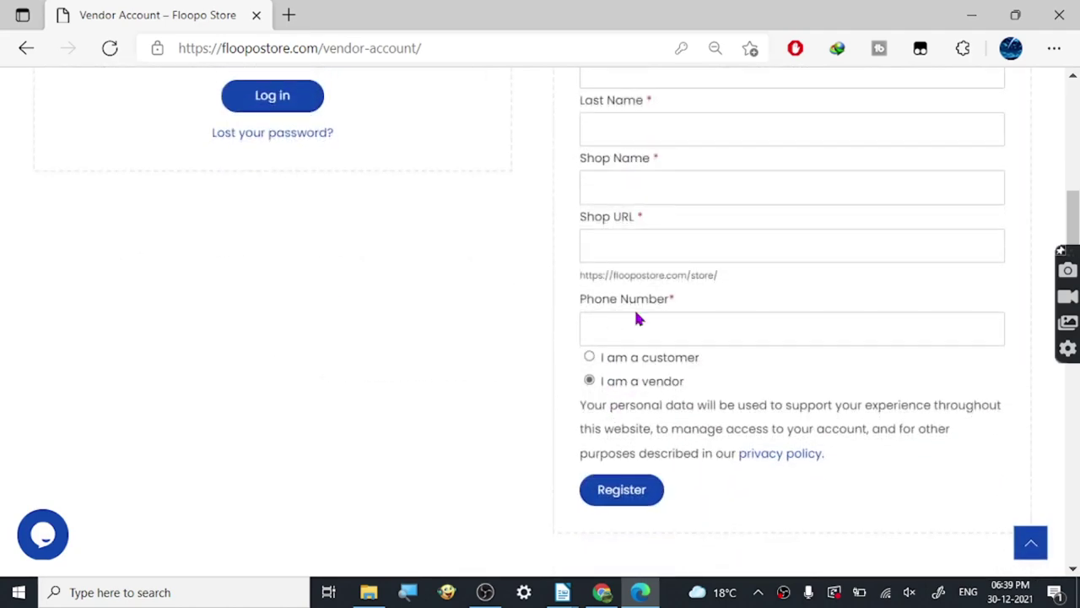
scroll(634, 309, "up", 1)
scroll(633, 312, "up", 3)
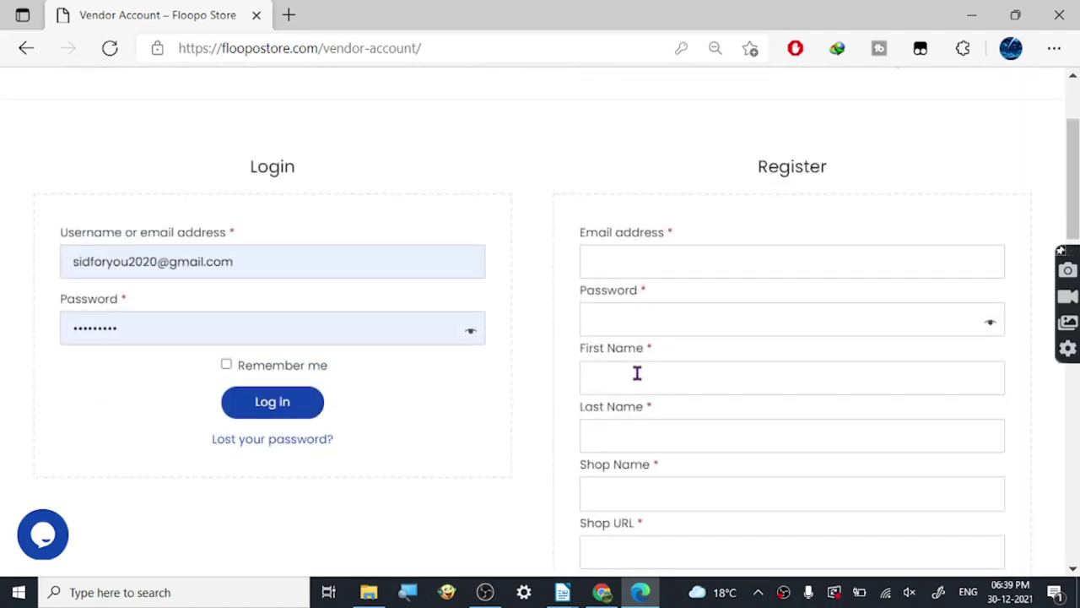
scroll(640, 375, "down", 3)
left_click(653, 323)
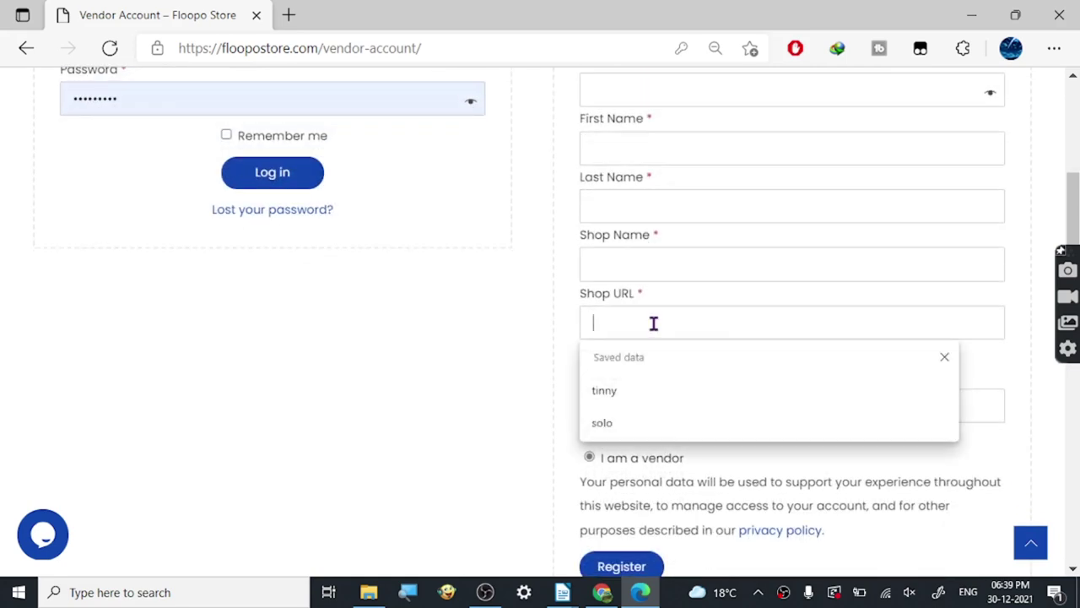
type("s")
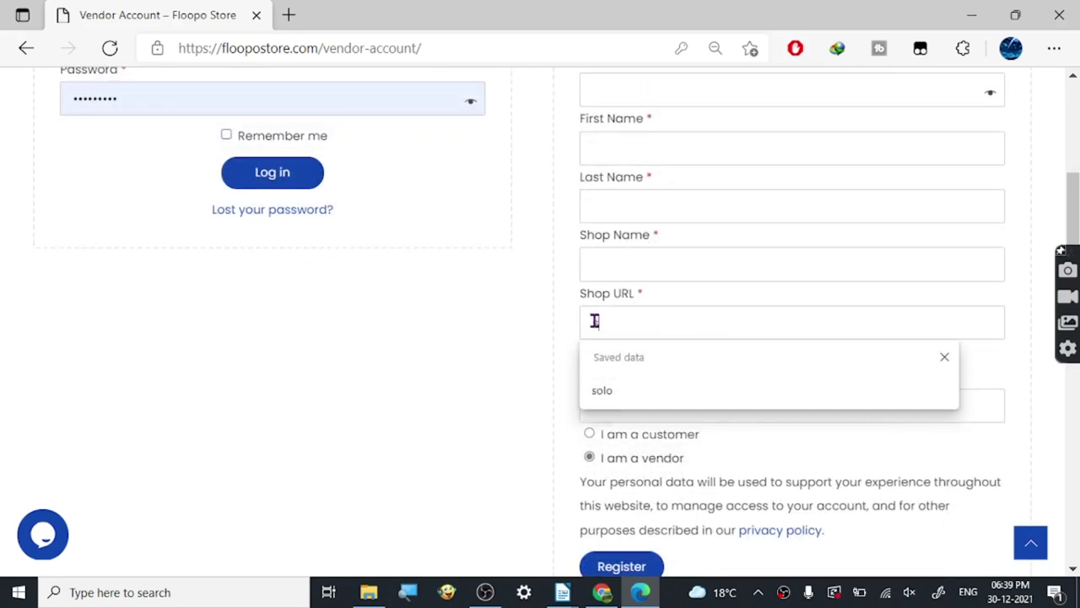
key("BackSpace")
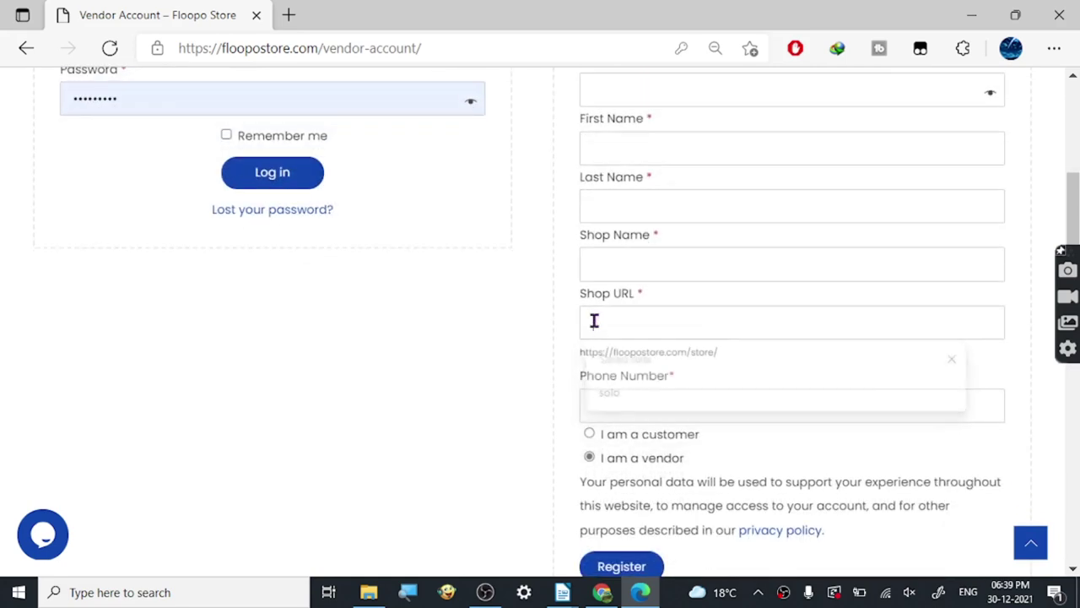
type("n")
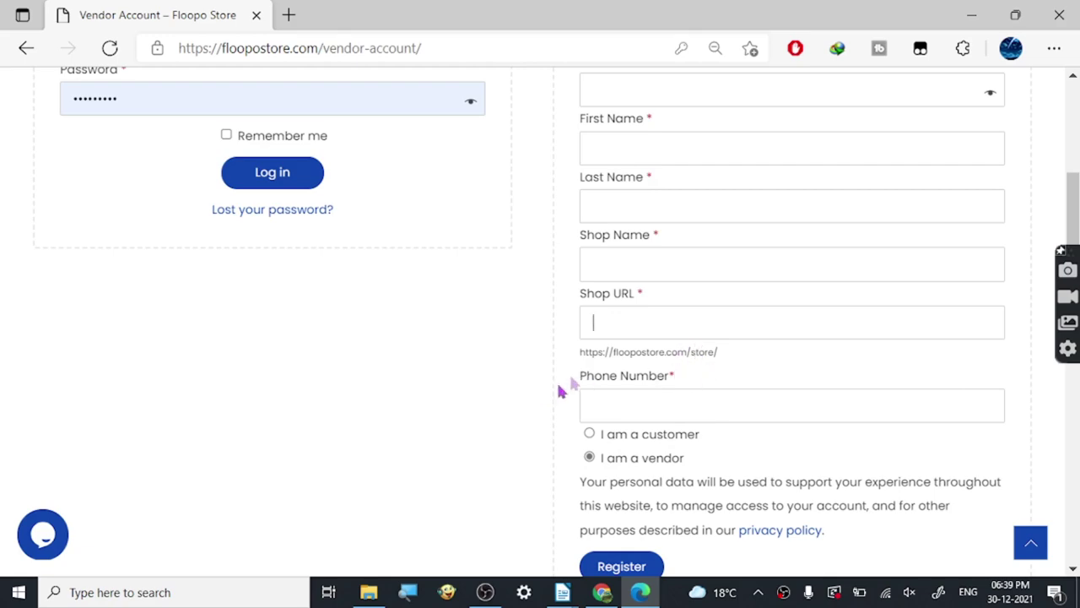
- Review the vendor registration form from the email address field down to the account type options and the registration submission
scroll(571, 366, "up", 4)
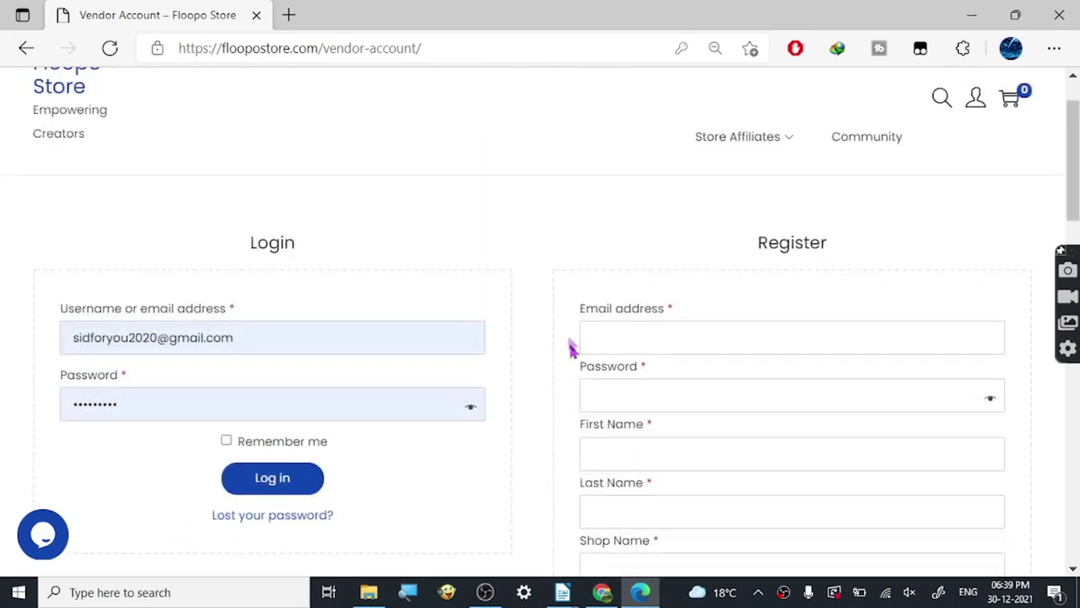
scroll(570, 354, "up", 1)
scroll(569, 341, "down", 4)
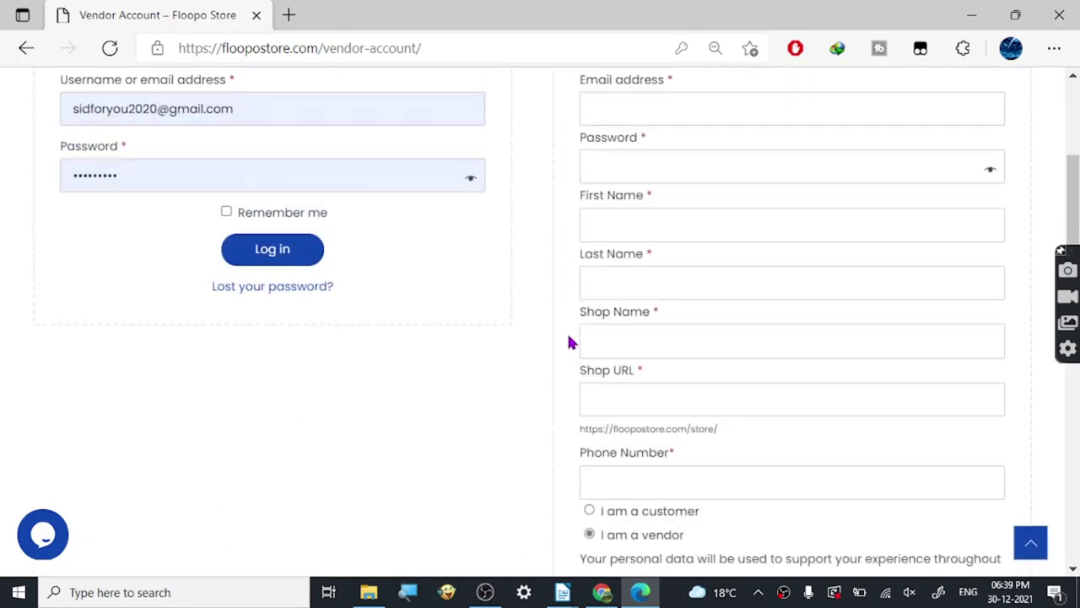
scroll(540, 248, "up", 4)
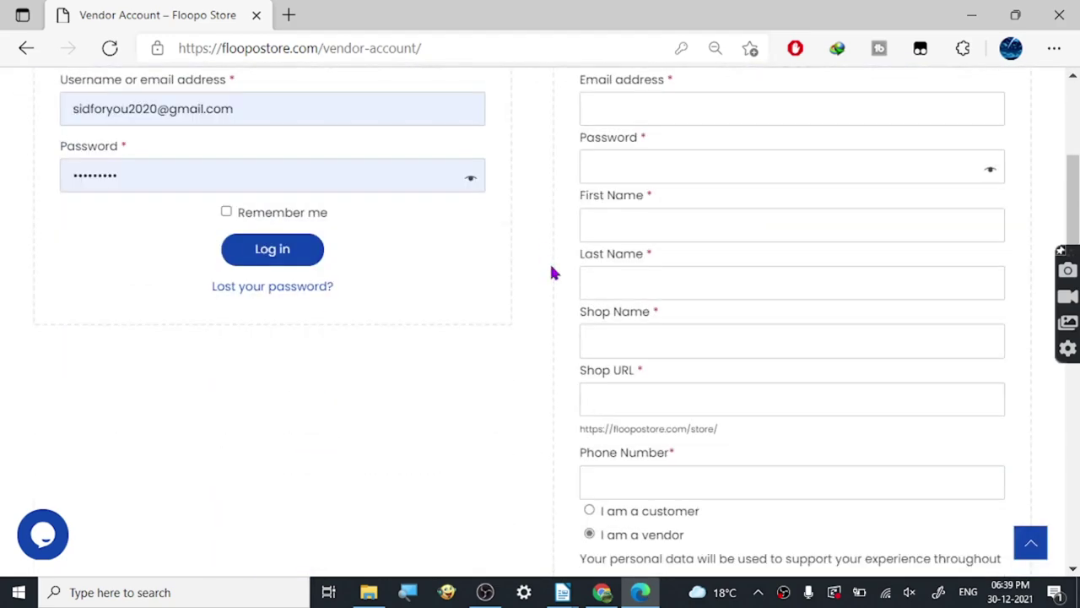
scroll(559, 410, "down", 4)
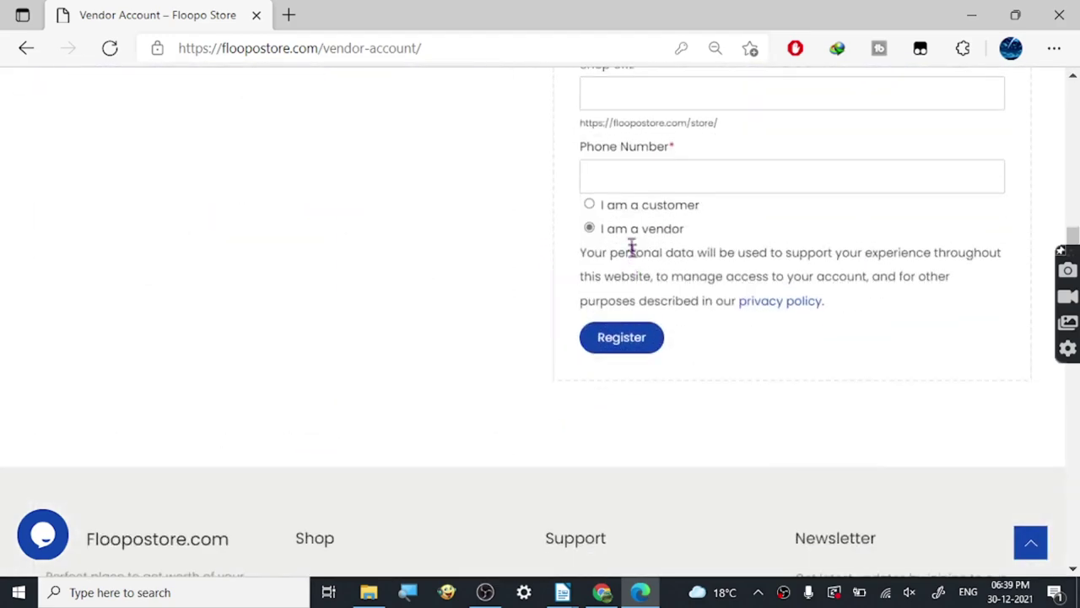
left_click(622, 176)
left_click(426, 228)
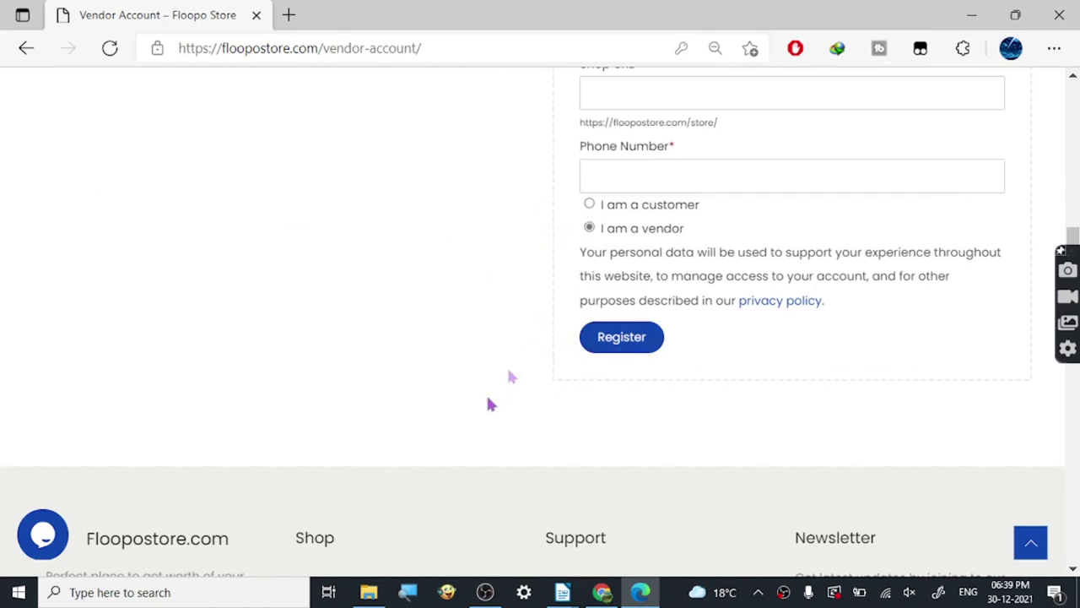
scroll(573, 277, "up", 1)
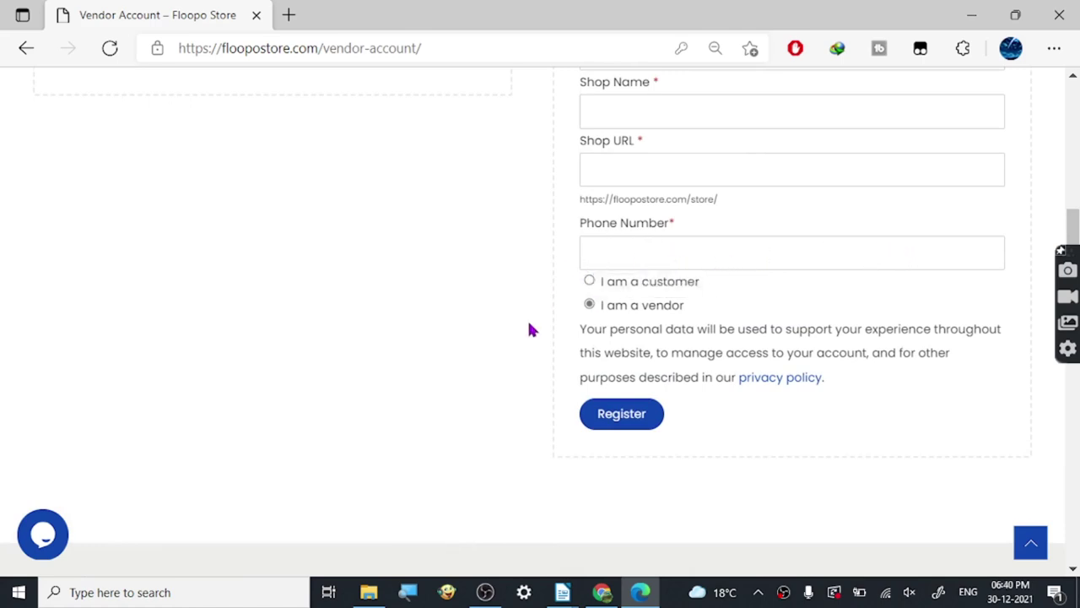
scroll(529, 329, "up", 5)
scroll(536, 299, "up", 3)
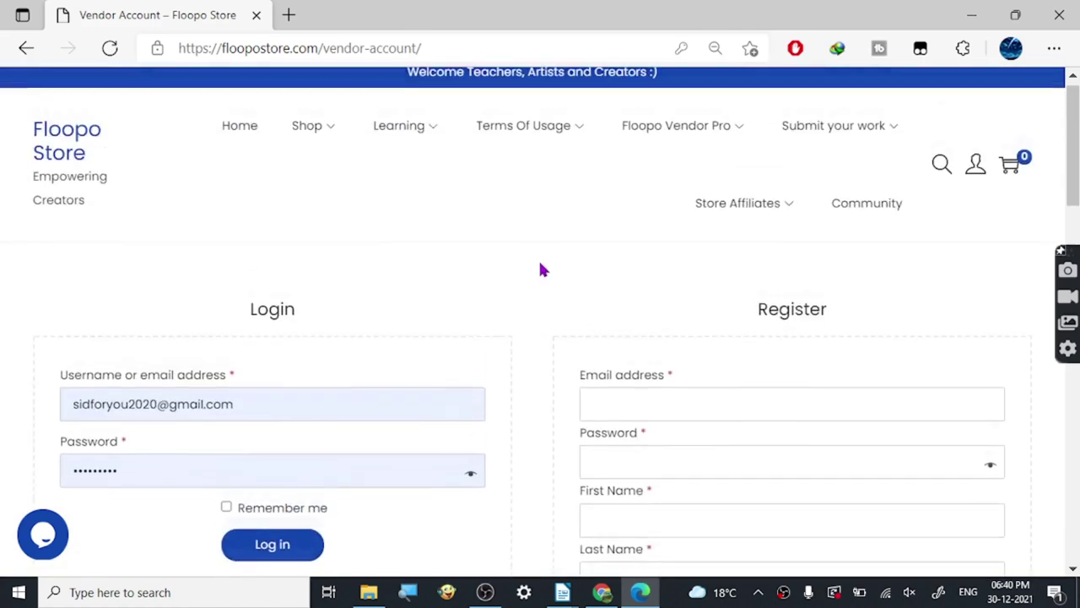
scroll(569, 355, "down", 3)
scroll(568, 355, "down", 6)
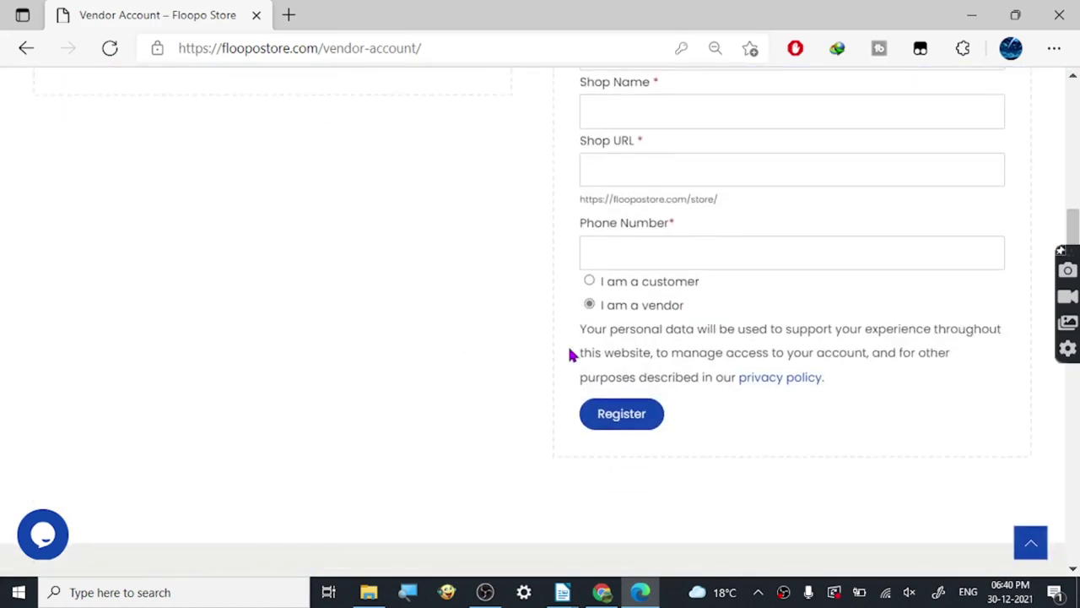
scroll(522, 324, "up", 10)
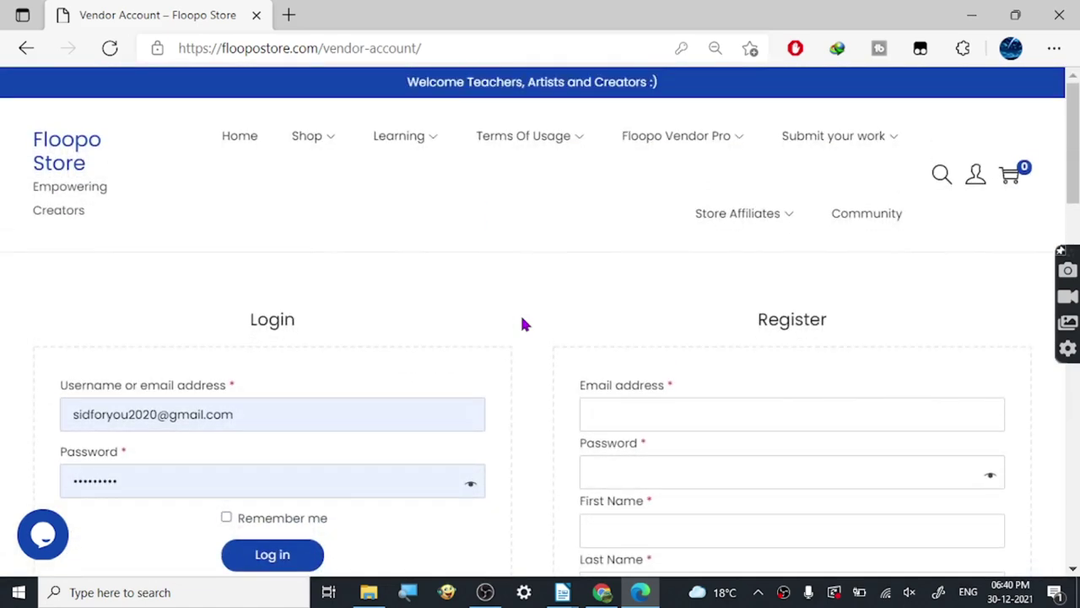
scroll(522, 324, "down", 4)
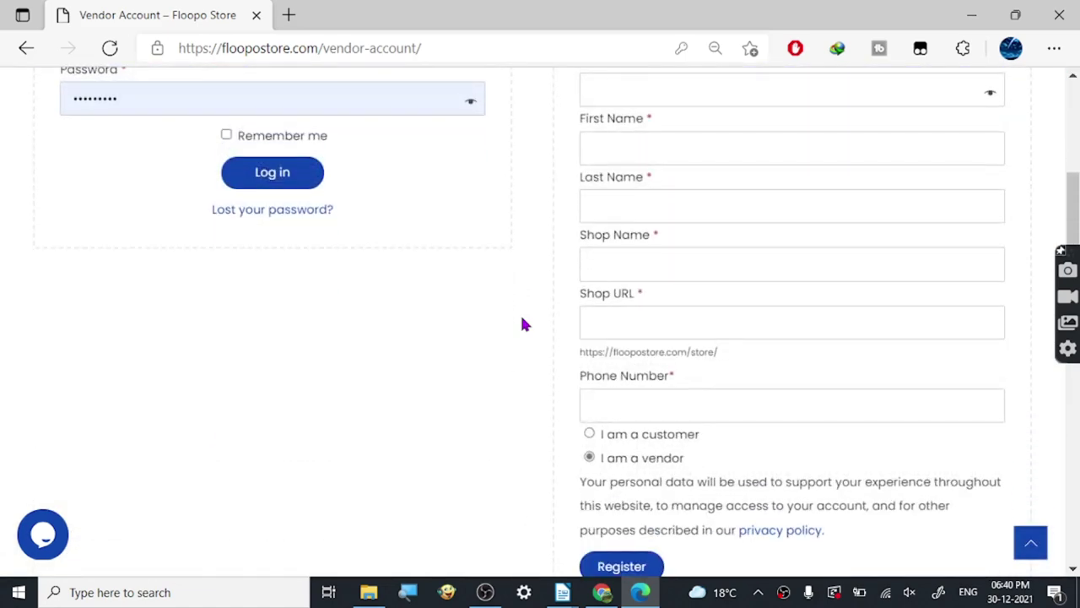
scroll(533, 369, "up", 5)
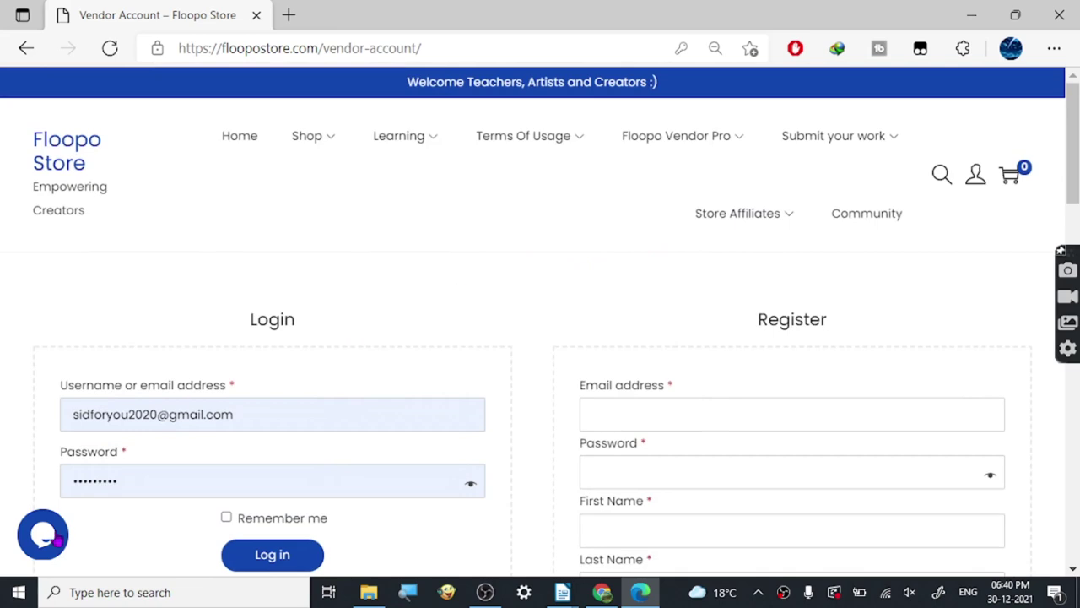
- Open the support chat form, look over its name, email and message fields, and close it again
left_click(44, 535)
left_click(137, 367)
key("ctrl+a")
key("BackSpace")
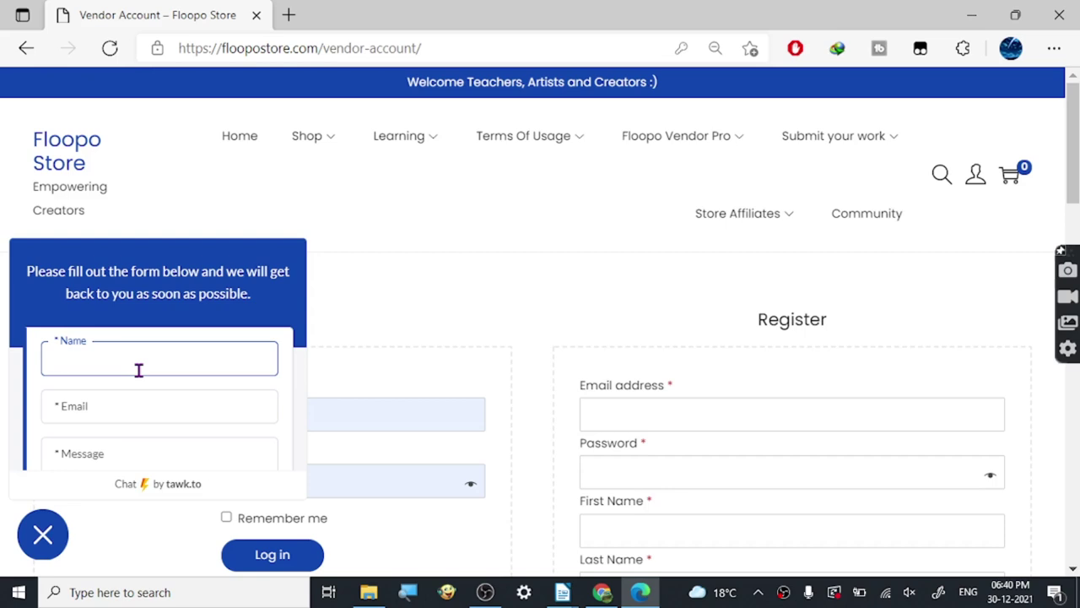
type("r")
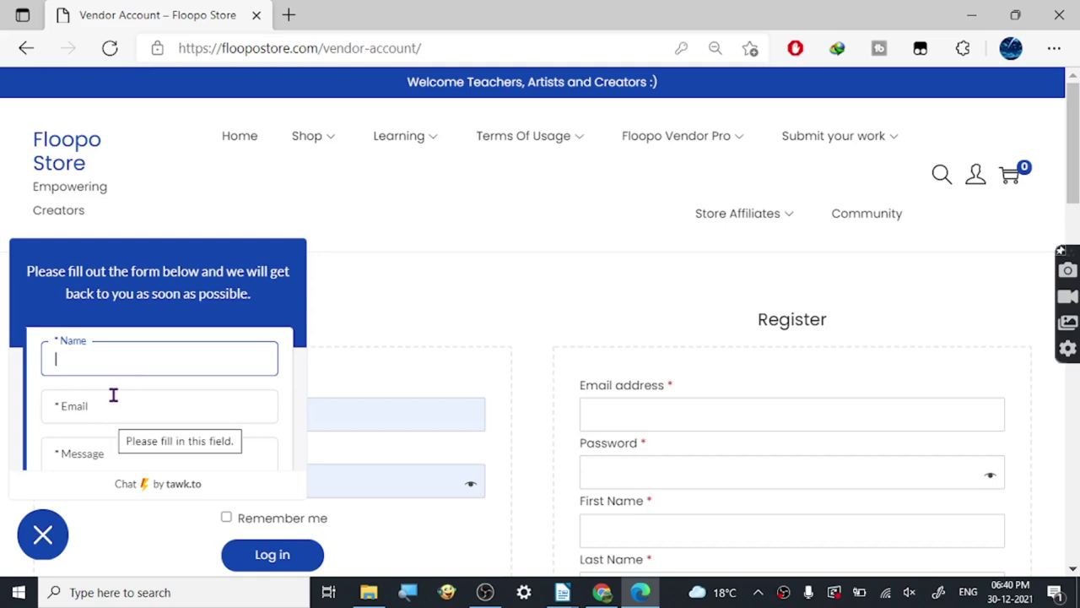
left_click(384, 293)
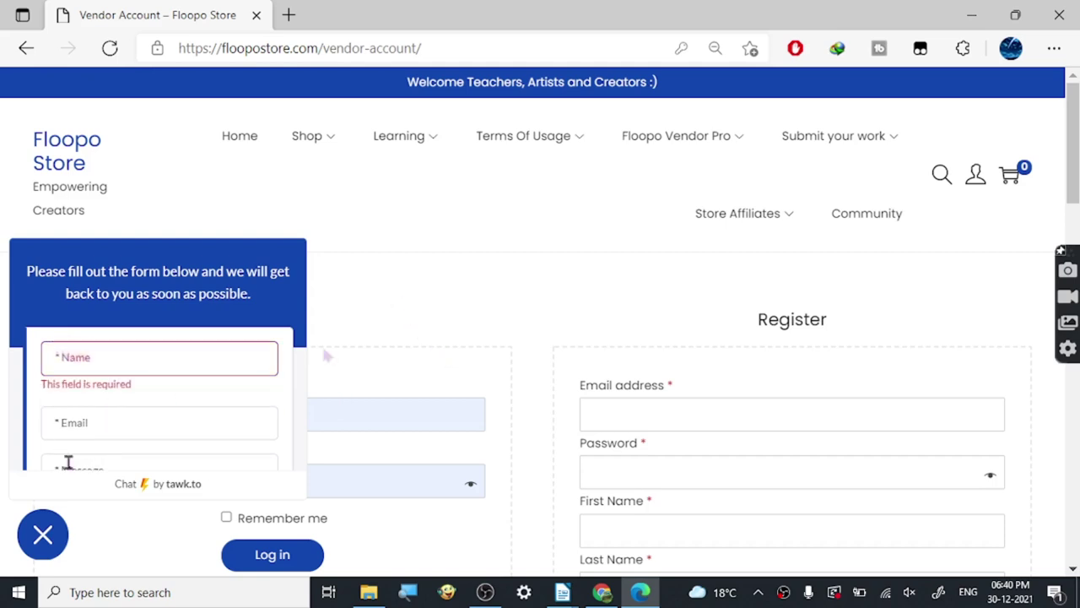
left_click(32, 550)
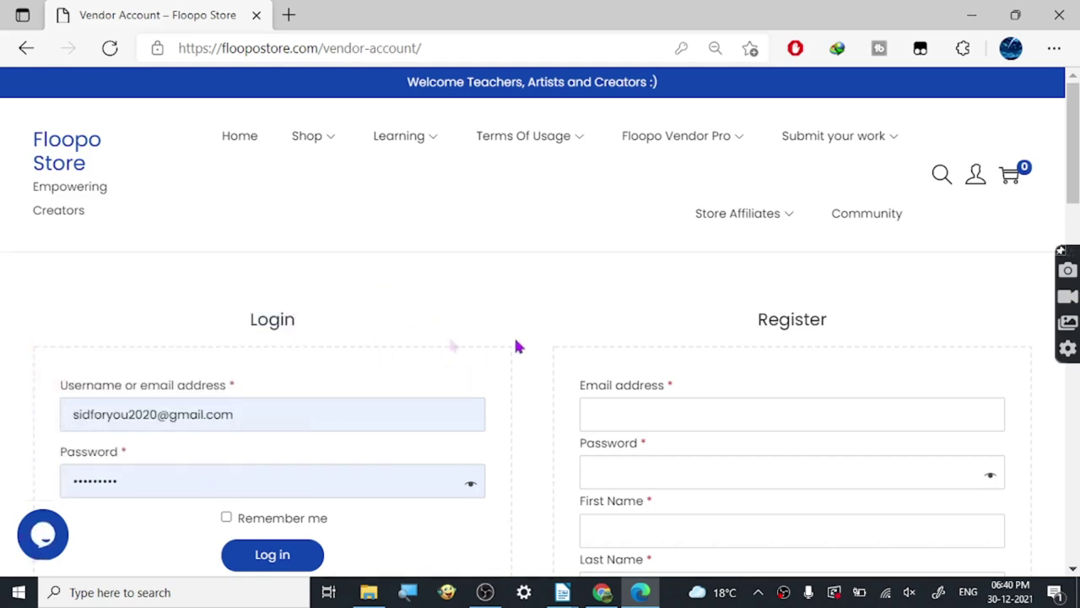
- Log in to the vendor account with the prefilled credentials and the Remember me option enabled
scroll(498, 325, "down", 2)
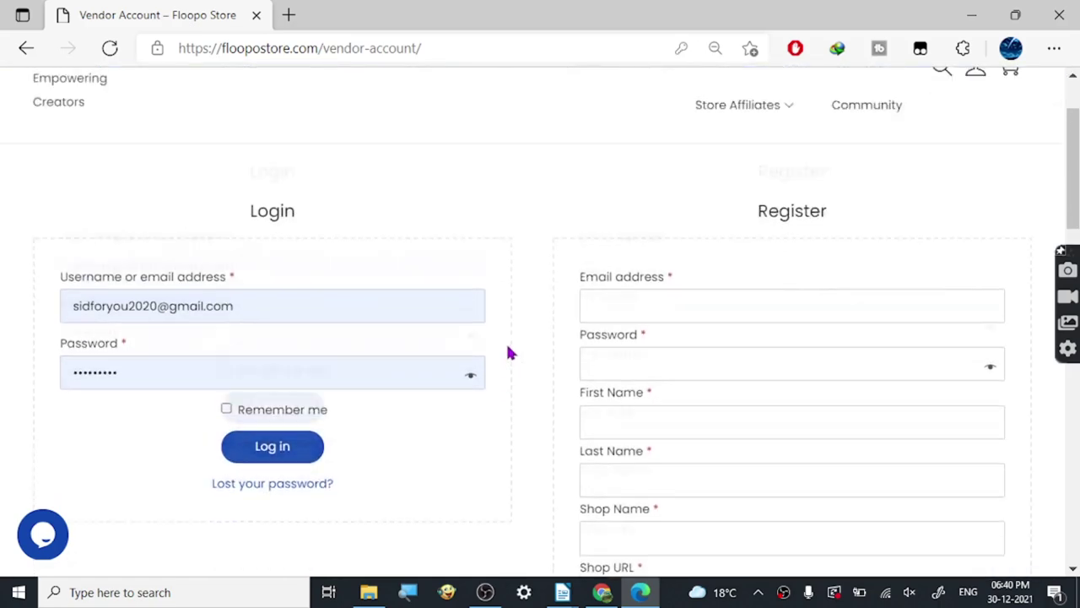
scroll(510, 353, "down", 10)
scroll(511, 353, "up", 2)
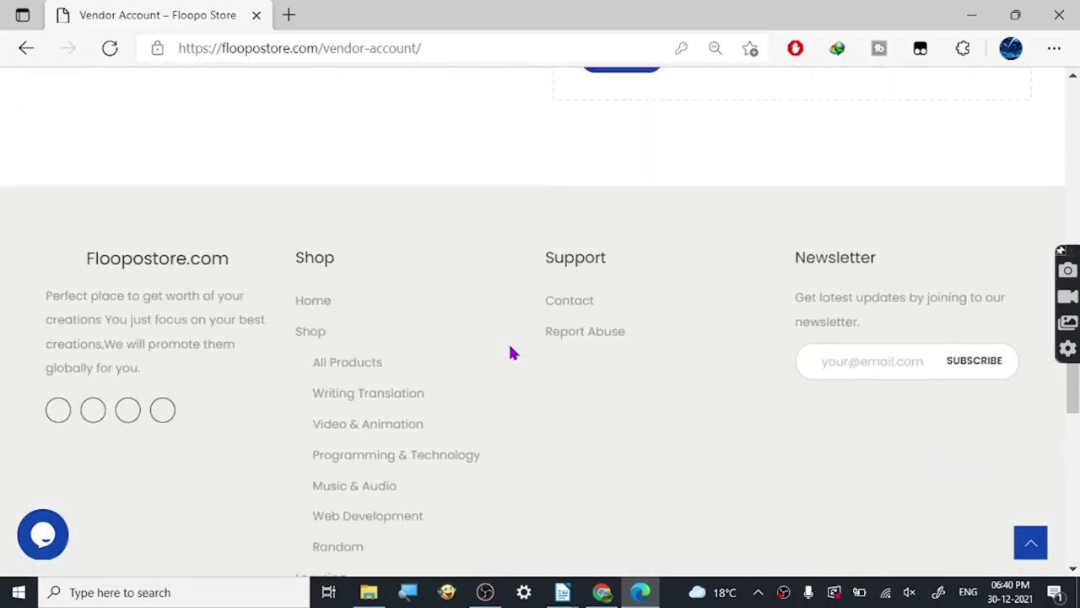
scroll(510, 353, "up", 5)
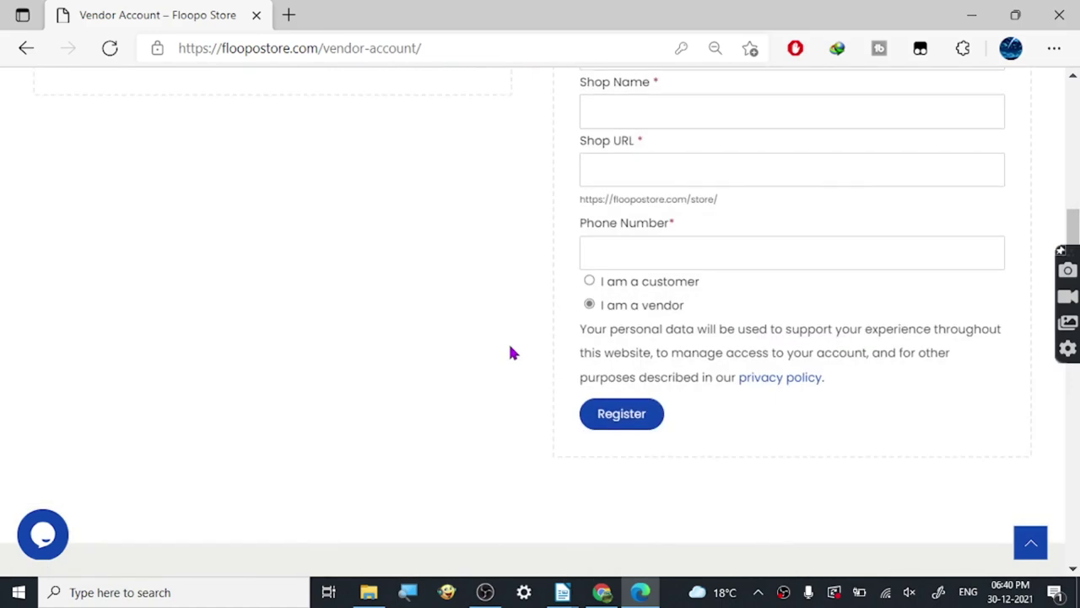
scroll(509, 352, "up", 5)
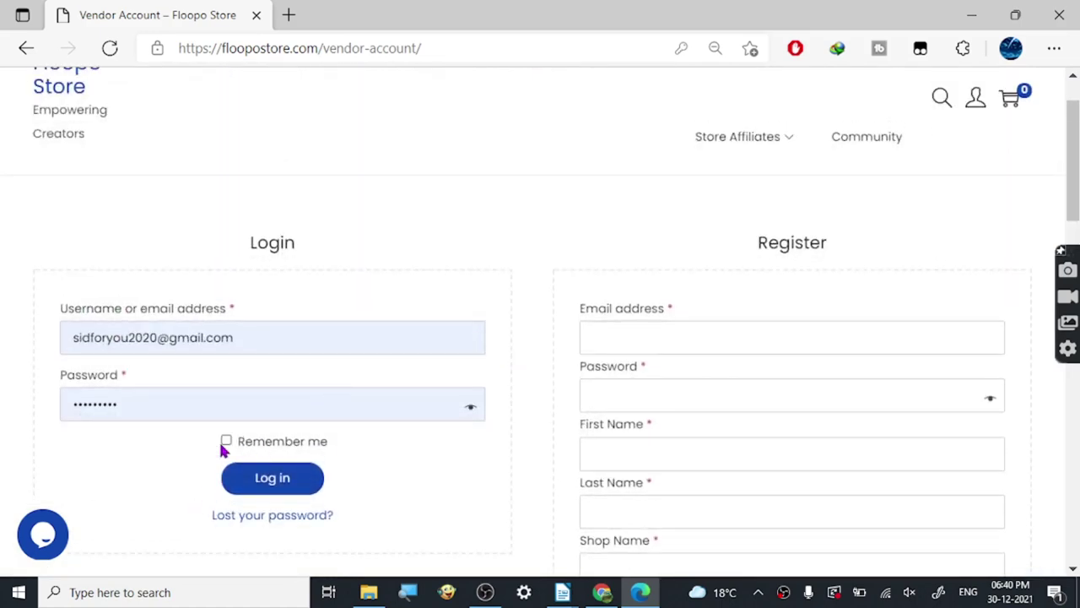
left_click(226, 441)
left_click(253, 478)
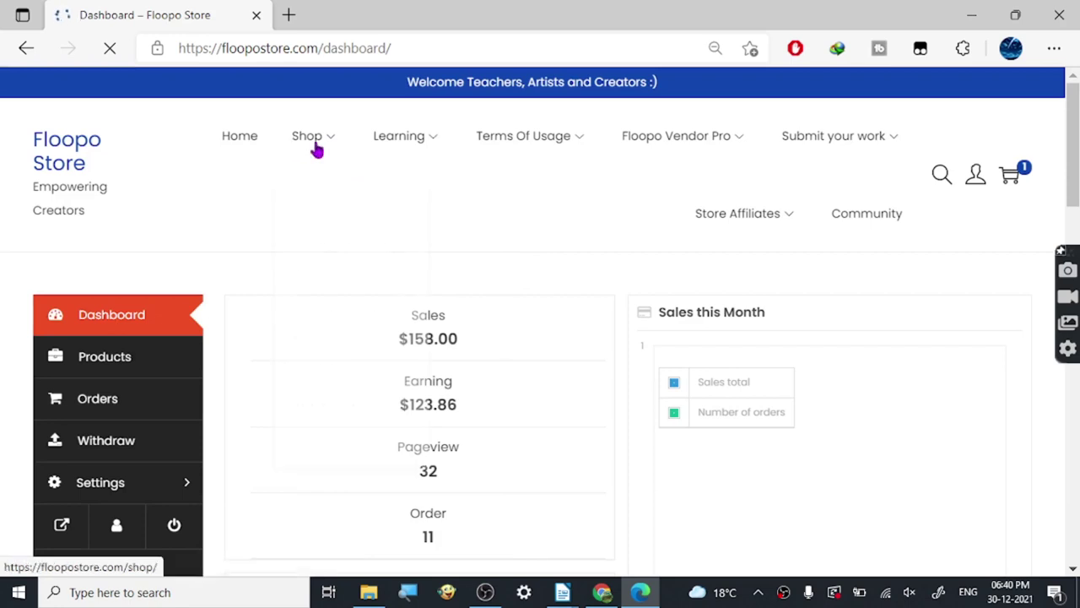
- Highlight the welcome banner's audience wording and examine the product categories offered under the store's Shop navigation
left_click_drag(596, 81, 657, 81)
left_click(442, 246)
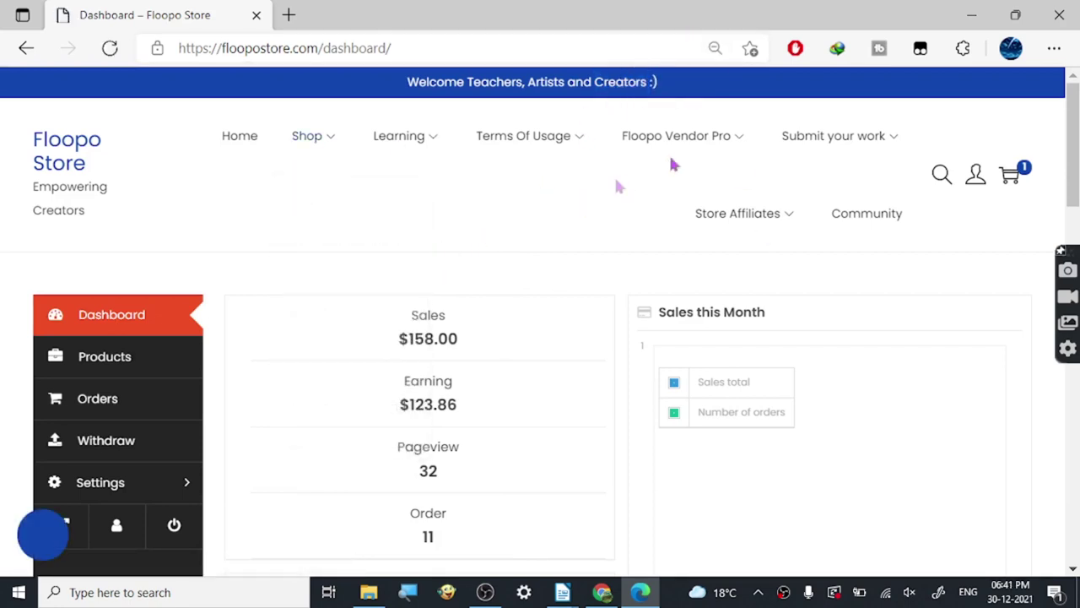
mouse_move(307, 146)
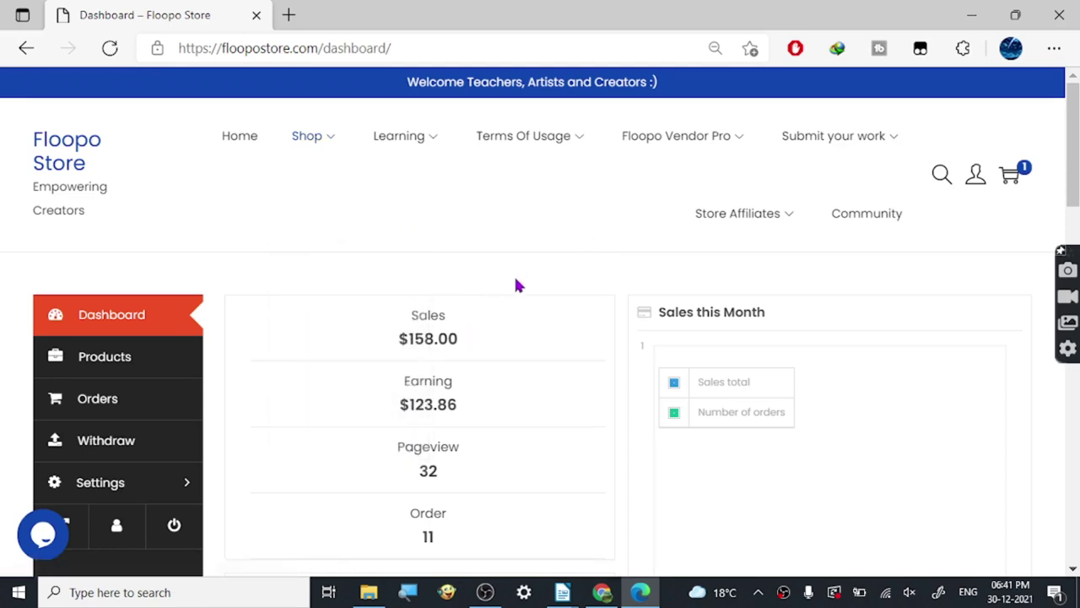
scroll(458, 314, "down", 3)
scroll(438, 359, "up", 3)
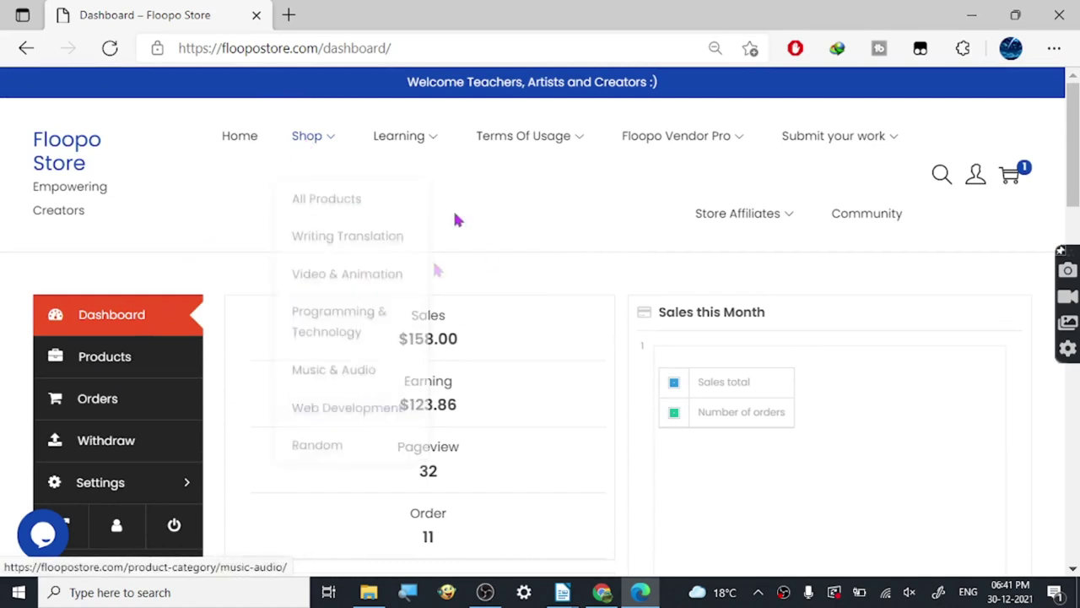
- Open the vendor's product list and bring up the ELEPHANT ART draft for editing
left_click(135, 361)
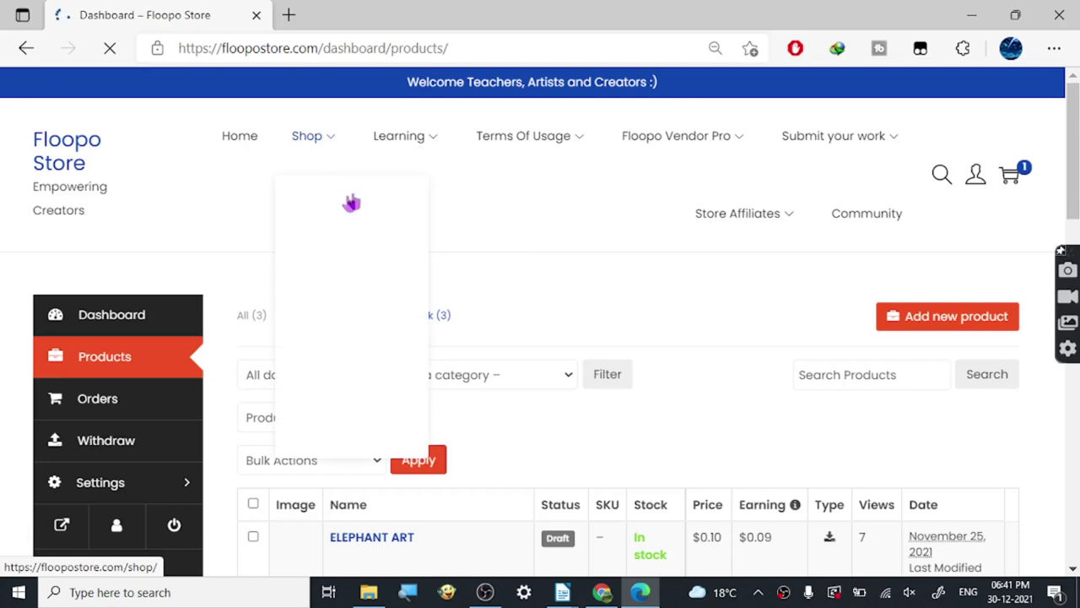
scroll(613, 383, "down", 5)
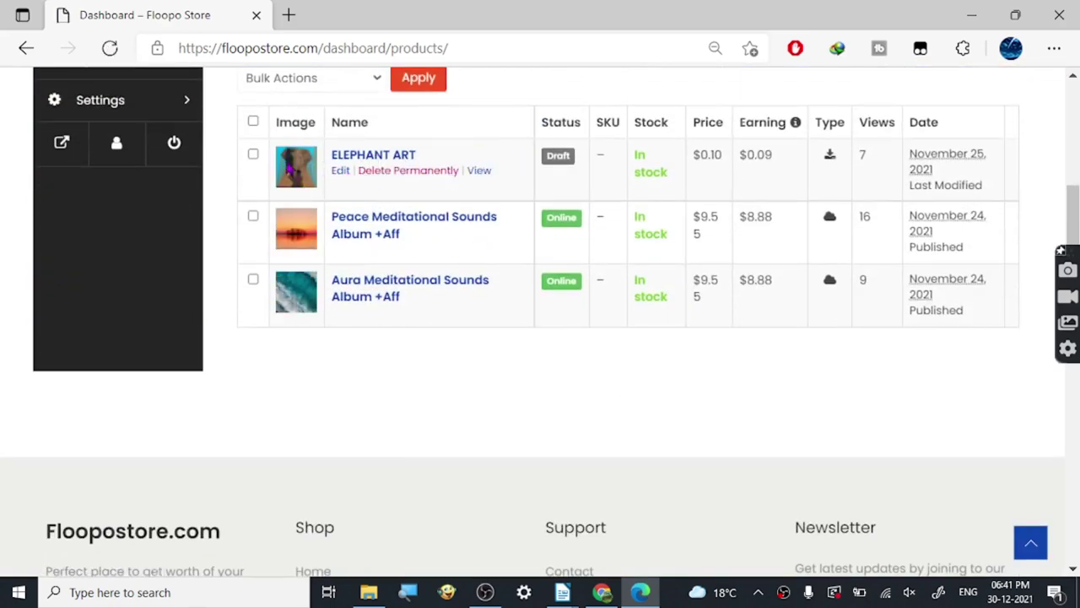
left_click(289, 169)
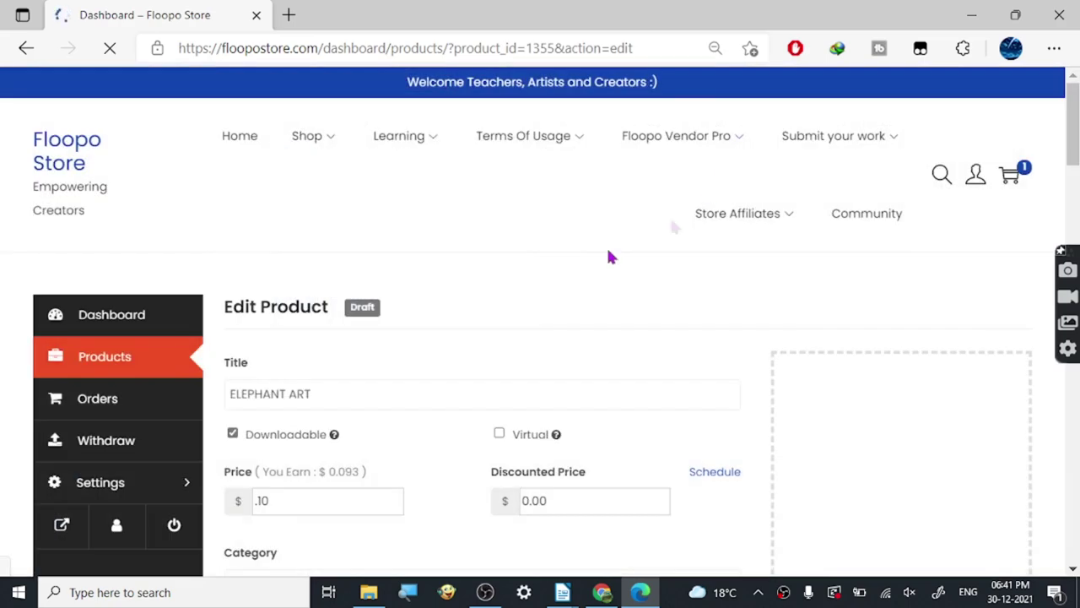
- Examine the ELEPHANT ART edit form, including its title, permalink, price, category, tags, image and description fields
scroll(506, 320, "down", 2)
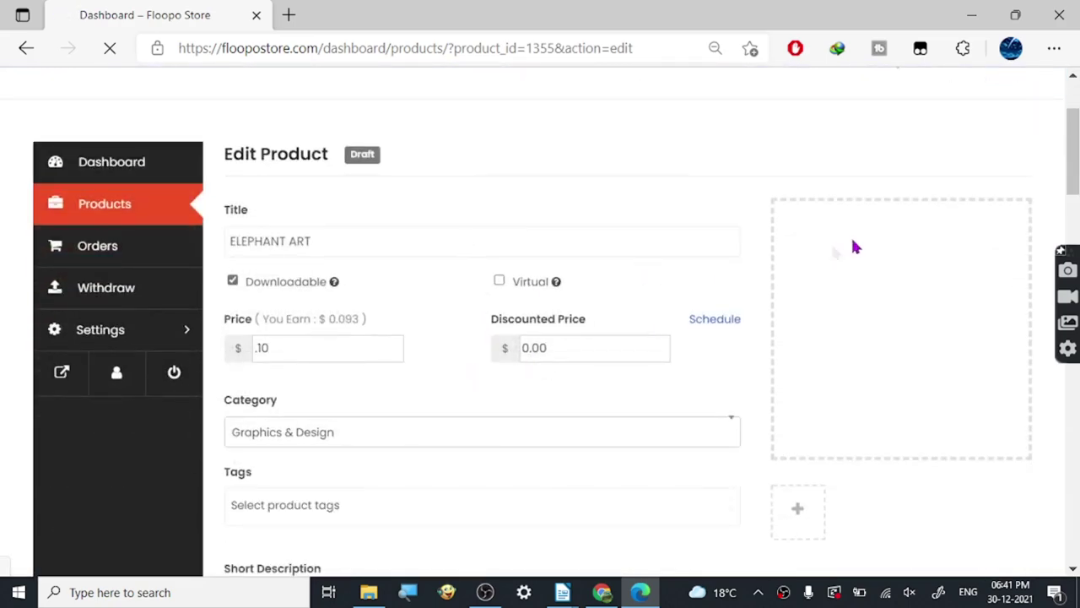
scroll(723, 319, "up", 1)
scroll(723, 310, "down", 4)
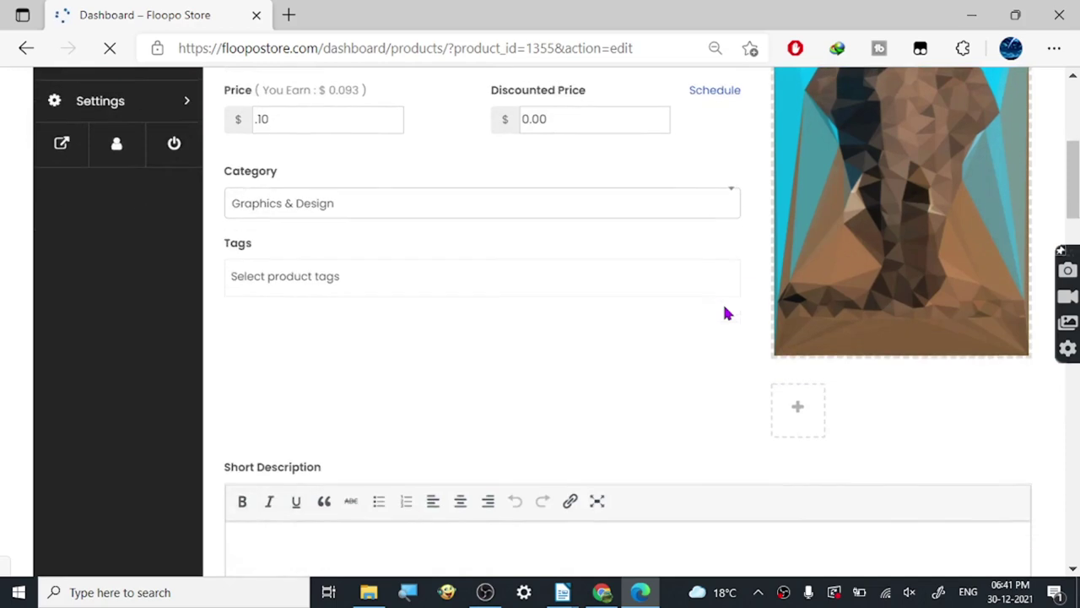
scroll(728, 313, "up", 3)
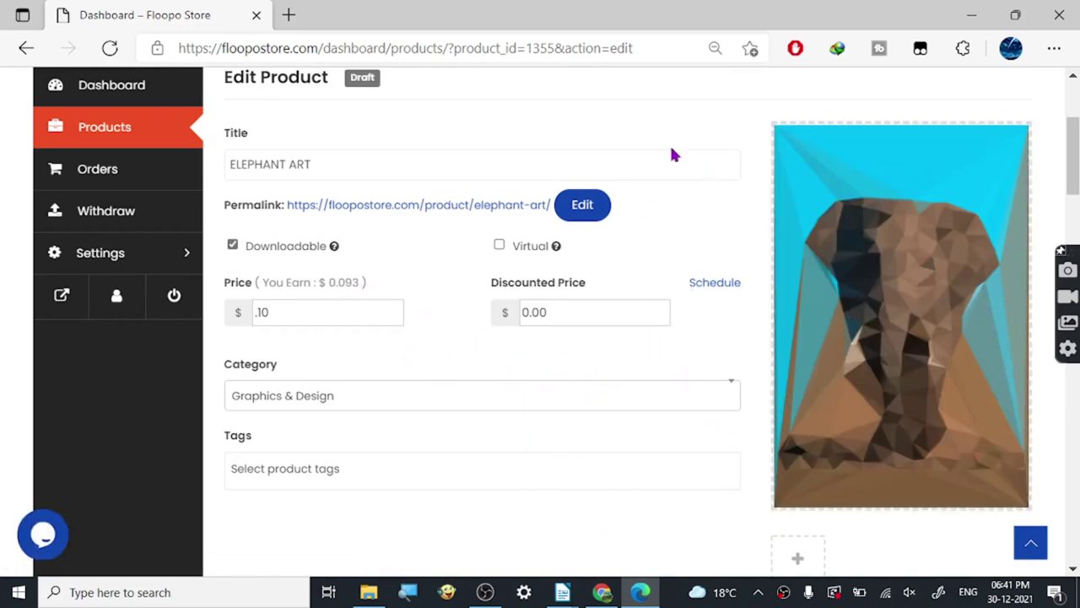
scroll(436, 309, "down", 3)
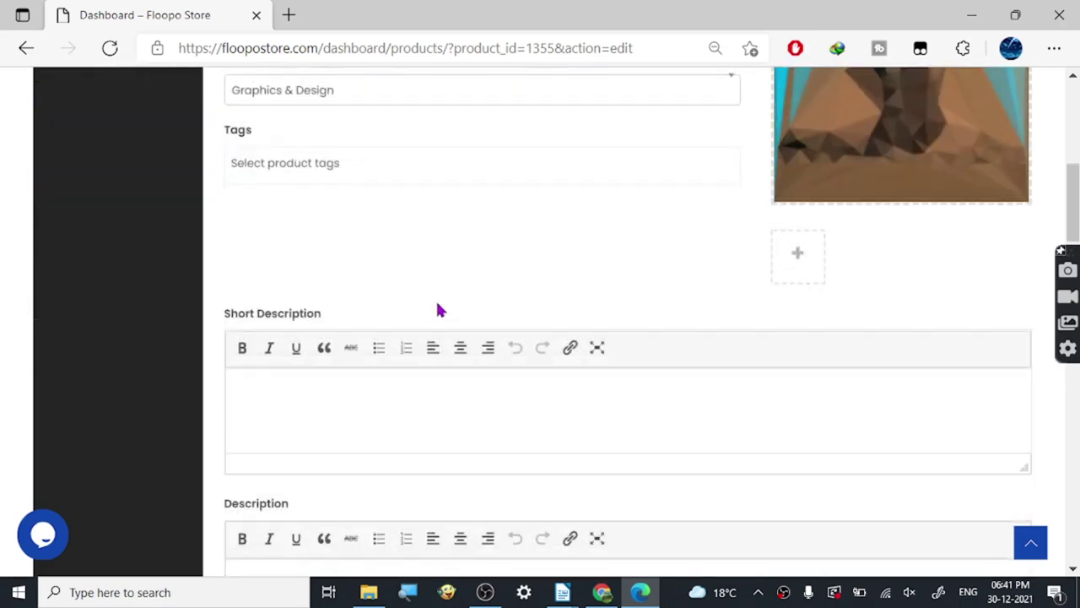
scroll(439, 310, "up", 1)
scroll(436, 308, "up", 3)
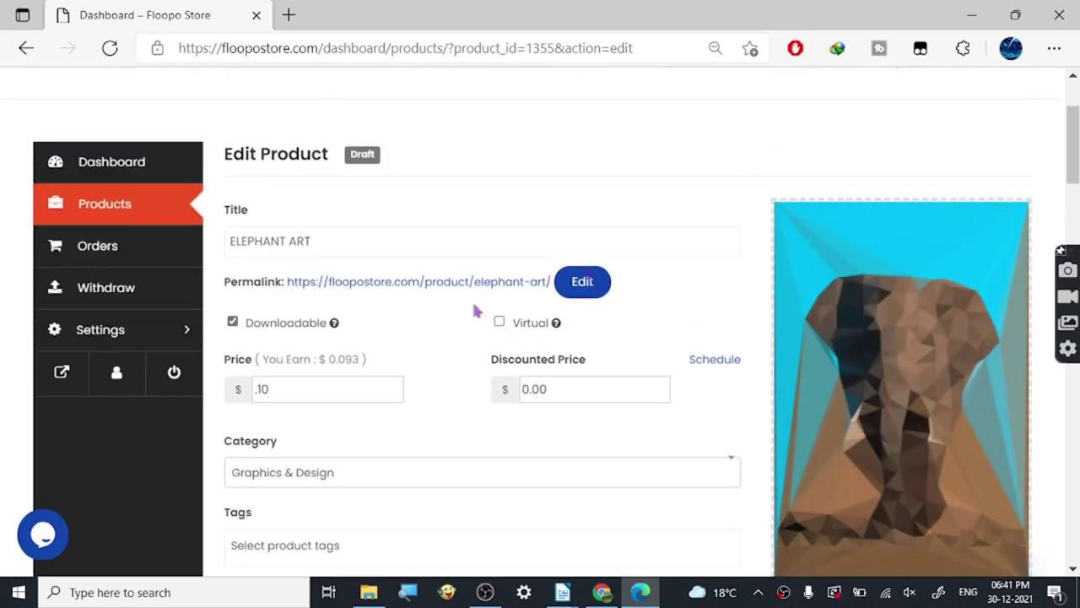
scroll(664, 213, "down", 2)
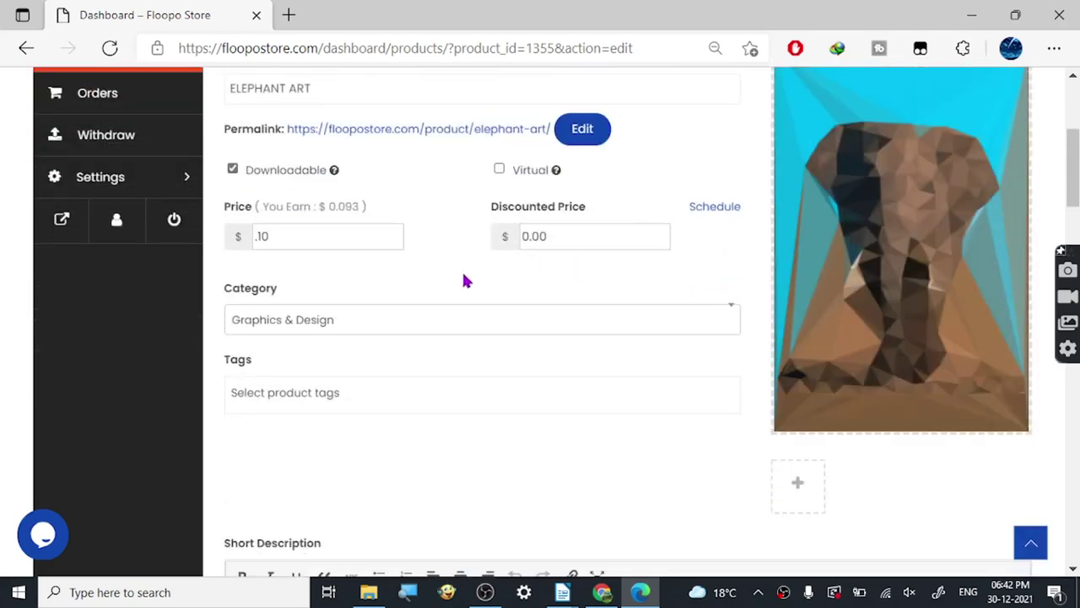
- Choose Graphics & Design as the ELEPHANT ART product's category and compare it with the categories under Shop
scroll(461, 355, "down", 1)
scroll(461, 355, "up", 1)
left_click(375, 318)
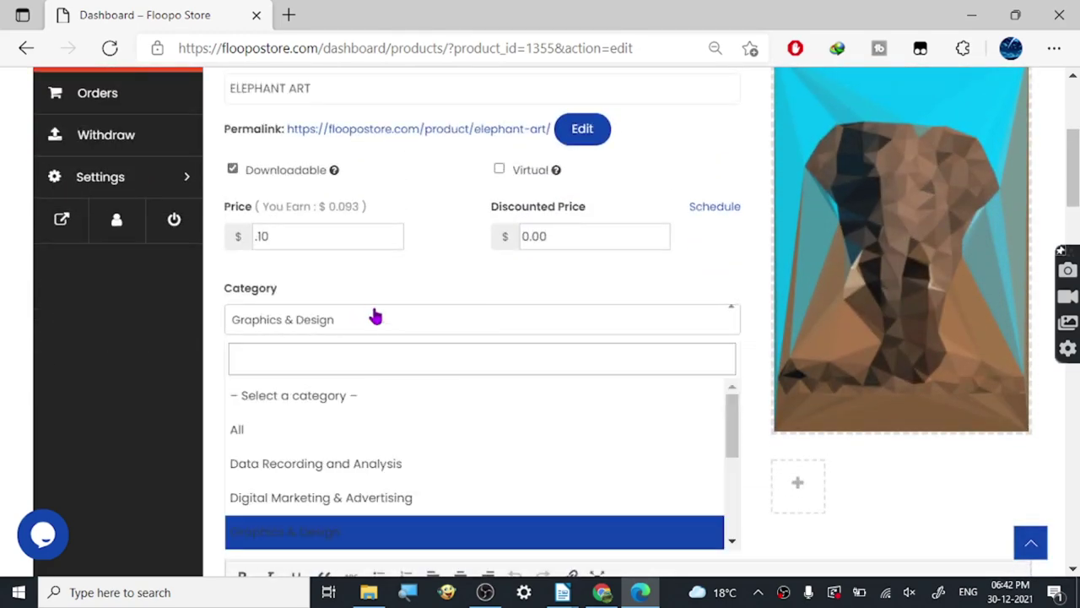
left_click(327, 544)
scroll(397, 266, "up", 2)
scroll(394, 266, "up", 2)
mouse_move(306, 135)
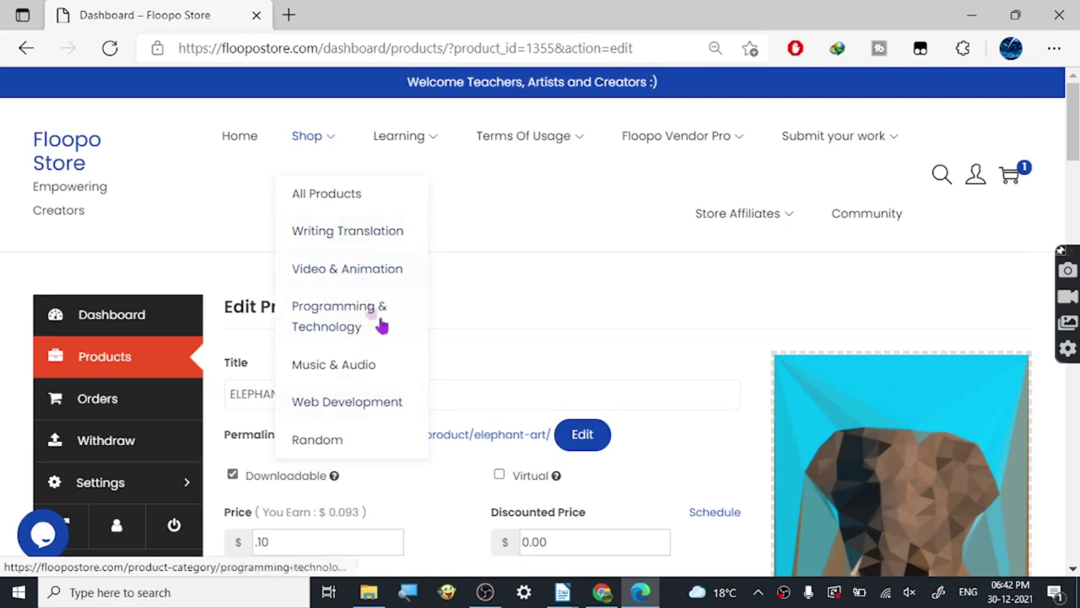
scroll(409, 313, "down", 5)
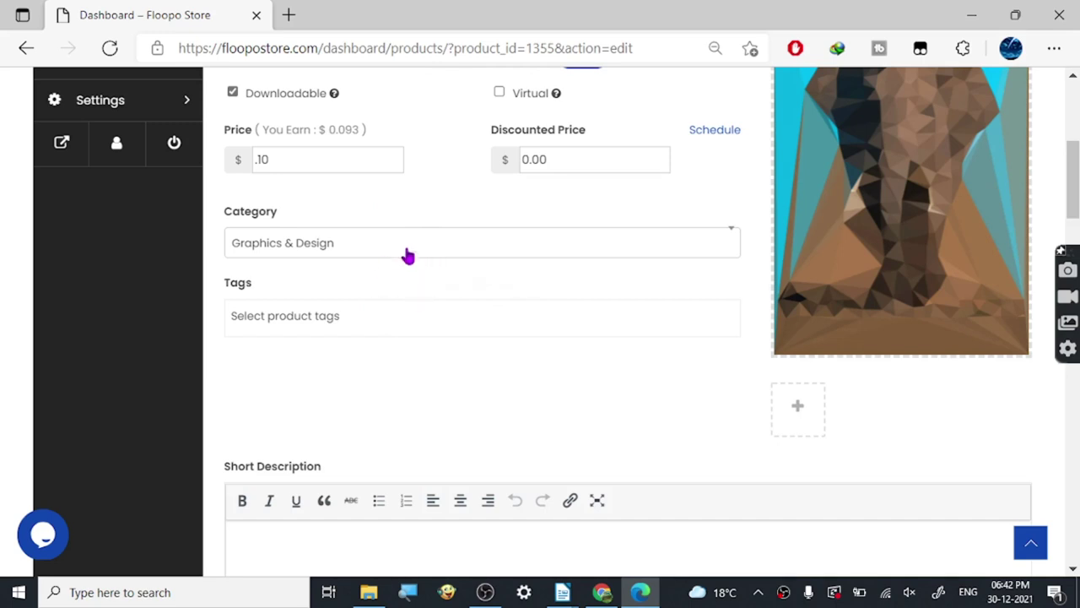
- Examine the ELEPHANT ART form's title, downloadable option, price and category fields against the store's navigation
scroll(469, 272, "down", 1)
scroll(455, 279, "up", 3)
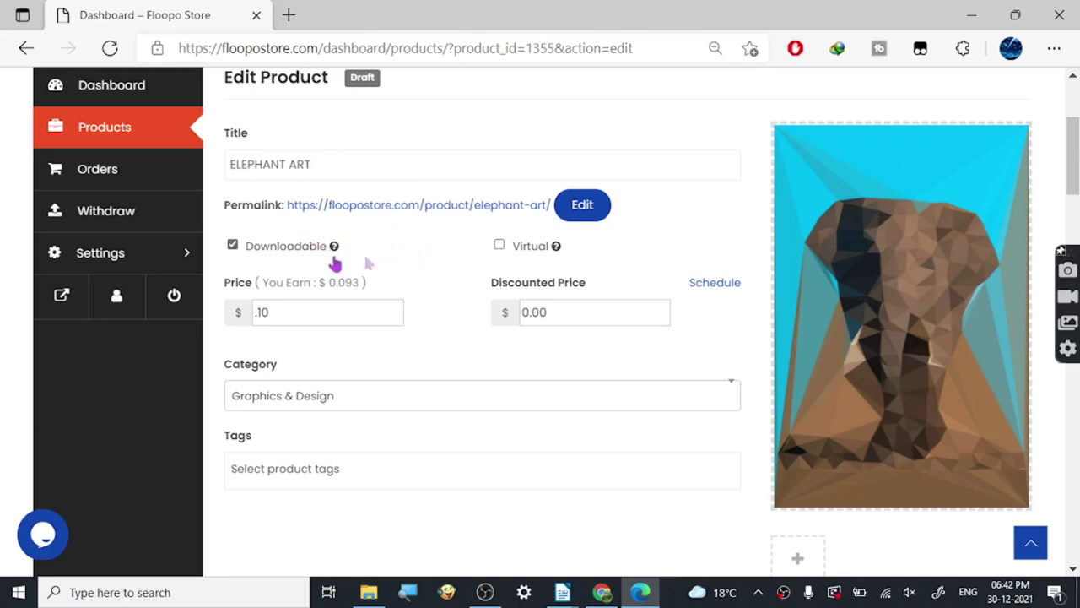
scroll(403, 153, "up", 3)
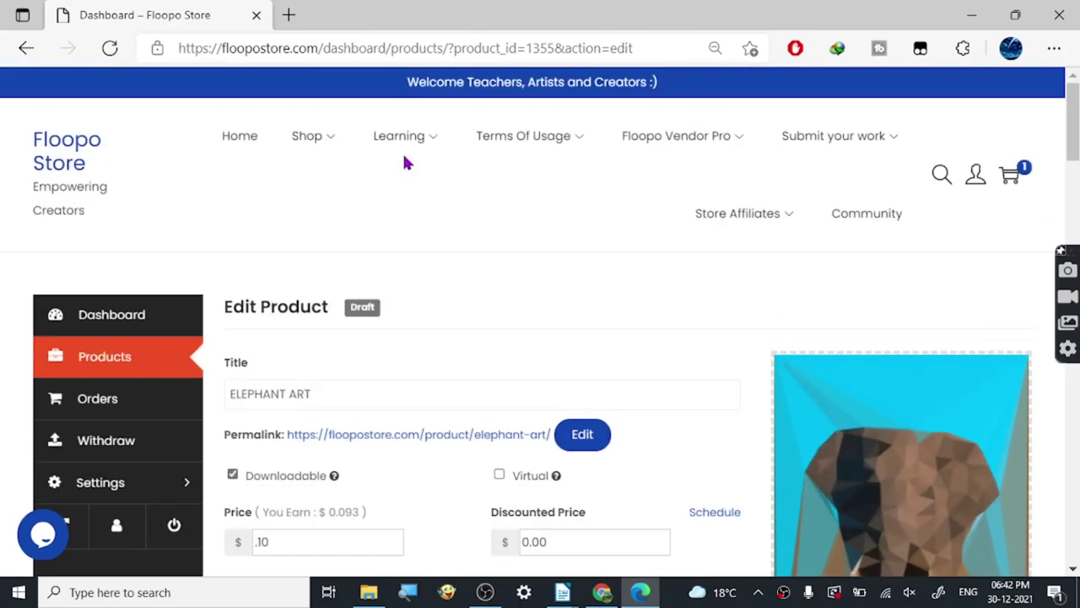
scroll(405, 160, "down", 4)
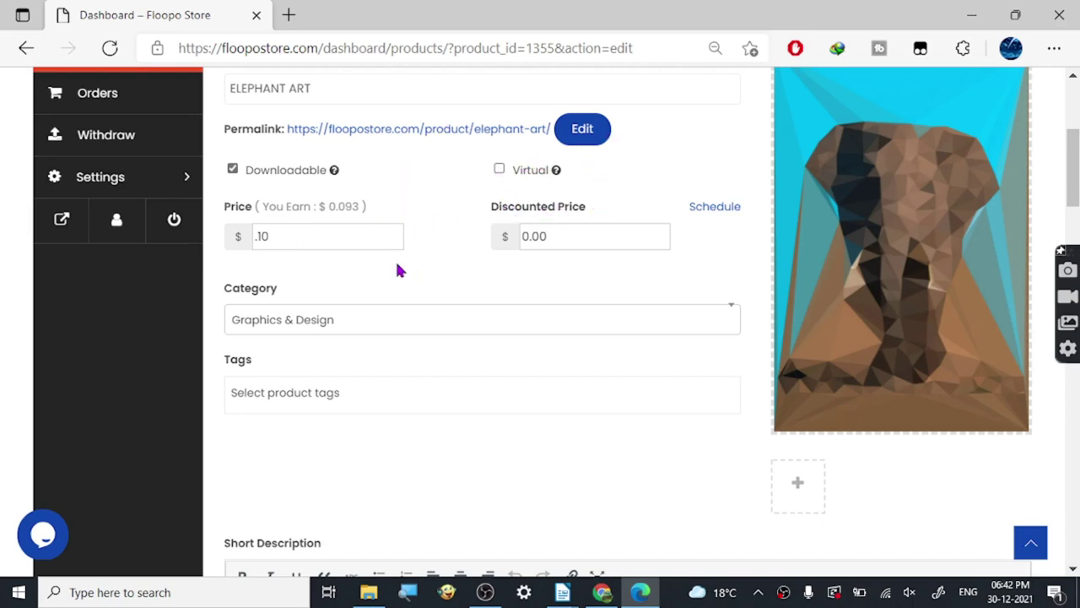
scroll(451, 286, "down", 3)
scroll(445, 358, "up", 3)
scroll(445, 358, "up", 3)
scroll(422, 232, "up", 2)
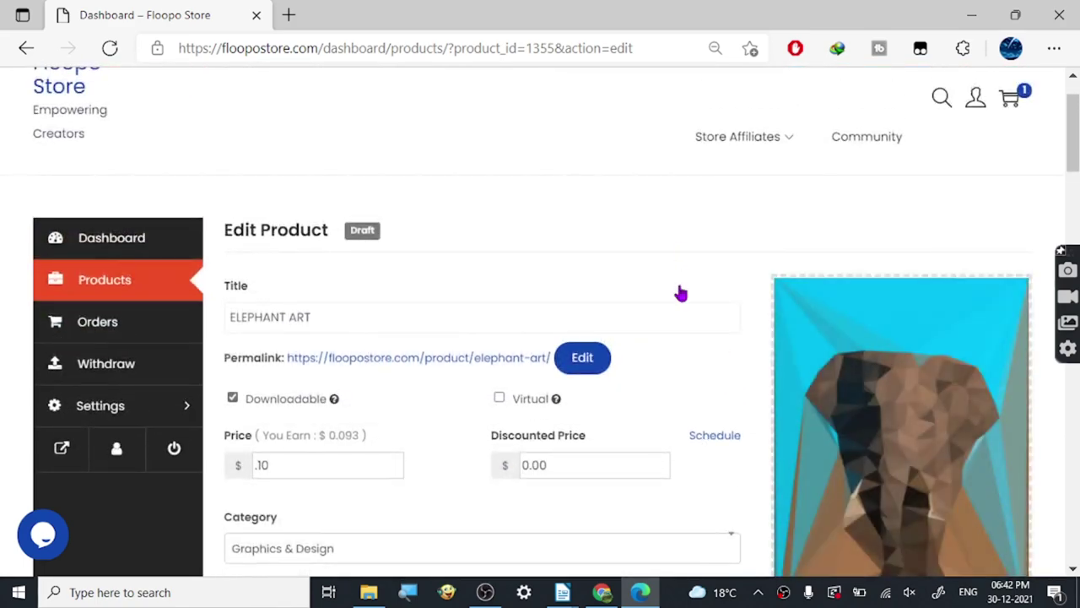
scroll(679, 295, "down", 1)
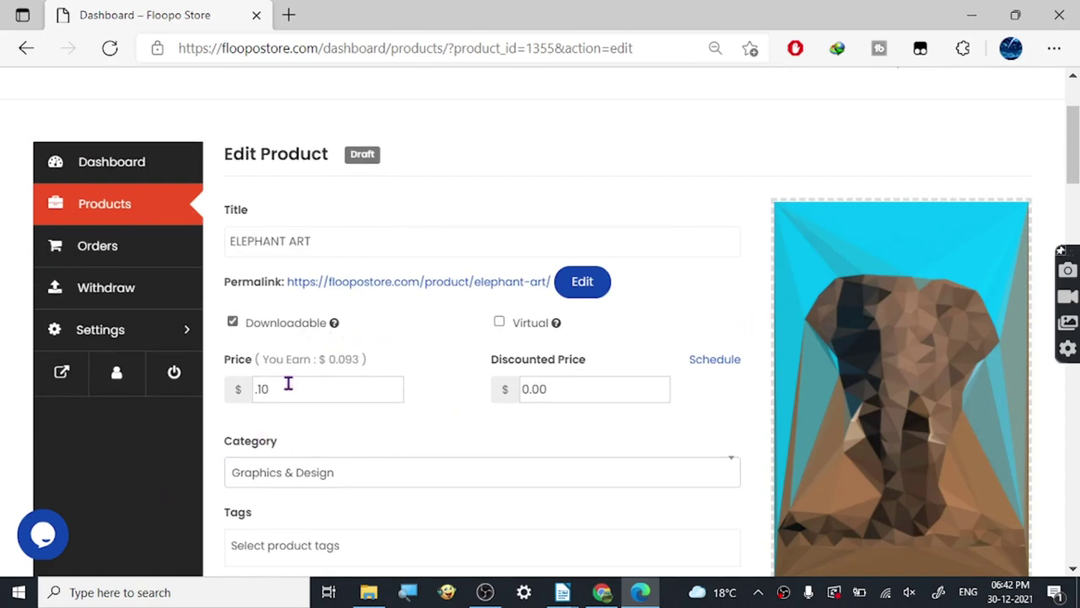
- Examine the ELEPHANT ART form's description, inventory, downloadable and other option sections
scroll(452, 326, "down", 7)
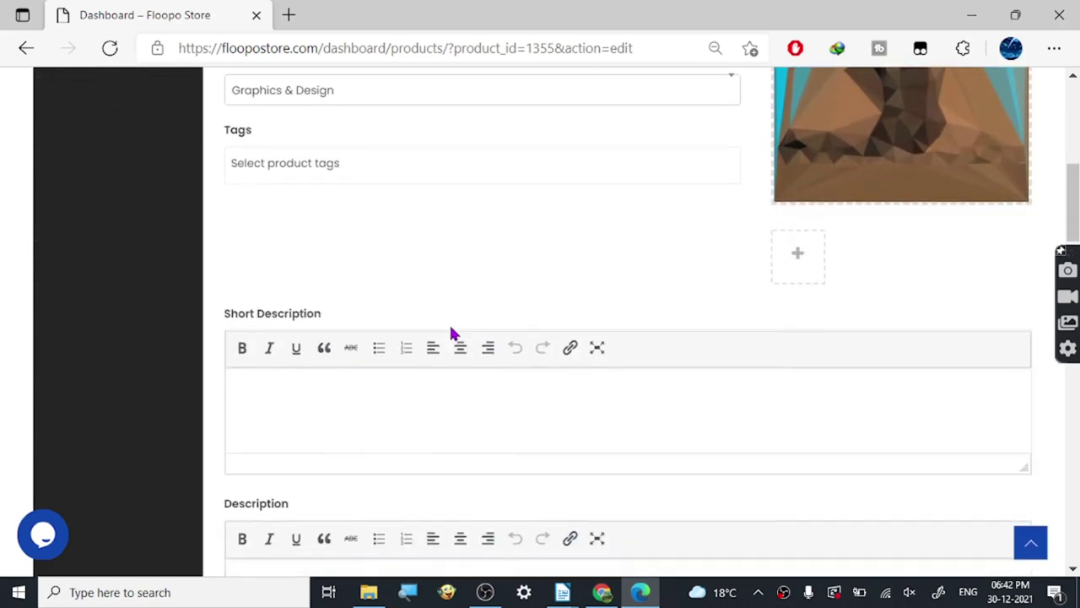
scroll(452, 333, "down", 1)
scroll(473, 342, "down", 5)
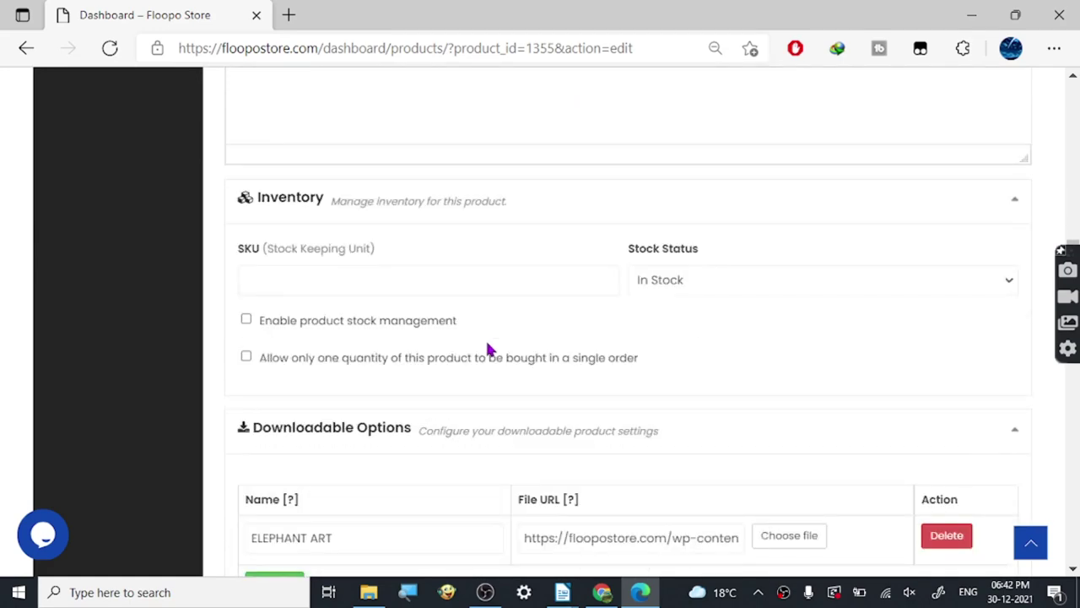
scroll(487, 349, "up", 1)
scroll(487, 349, "down", 4)
scroll(480, 371, "up", 4)
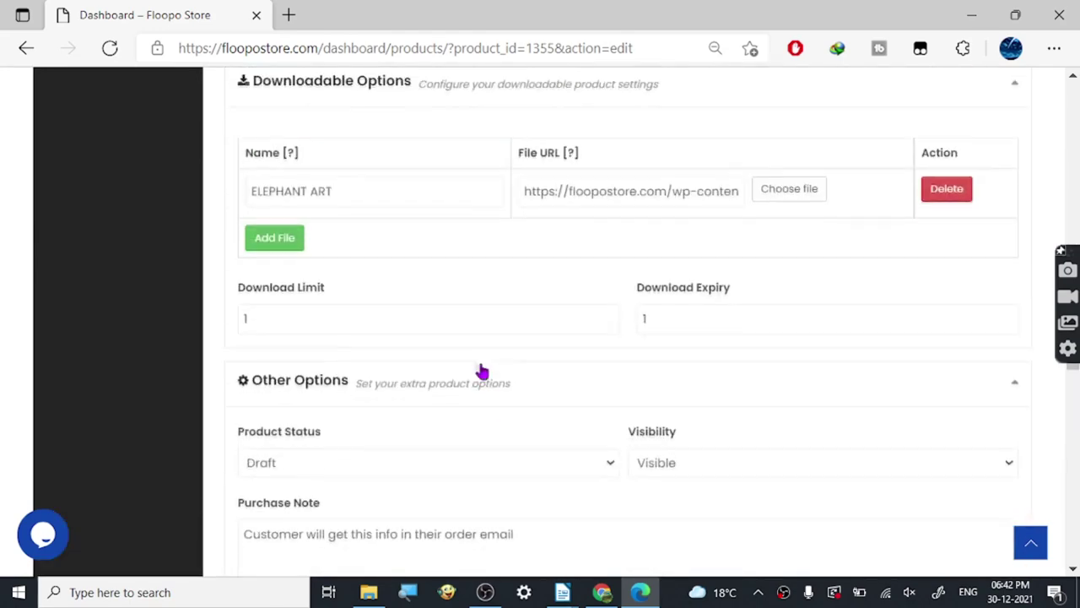
scroll(475, 368, "up", 6)
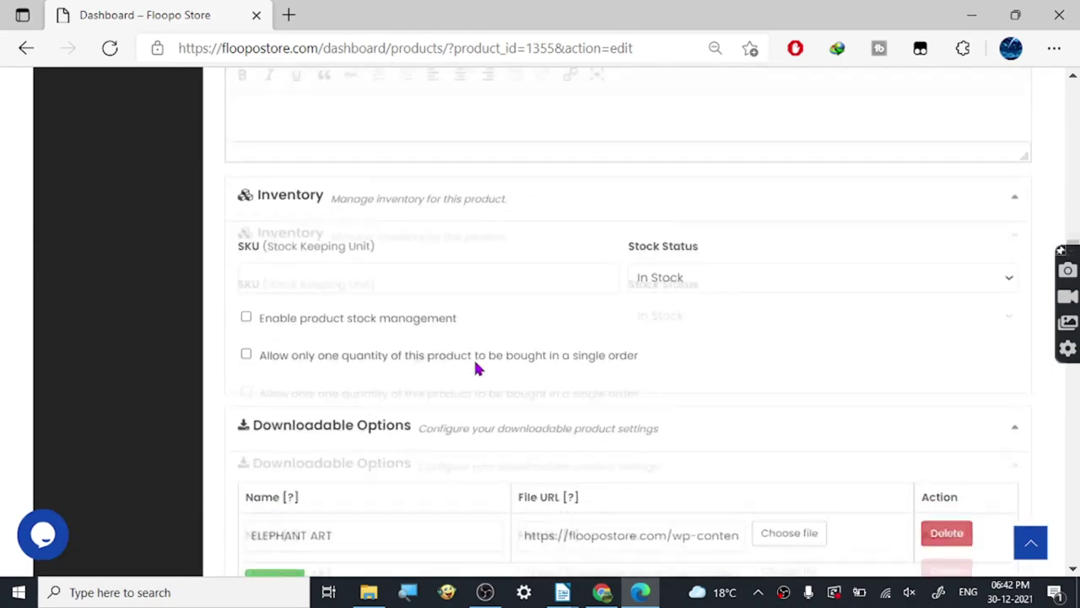
scroll(475, 369, "up", 5)
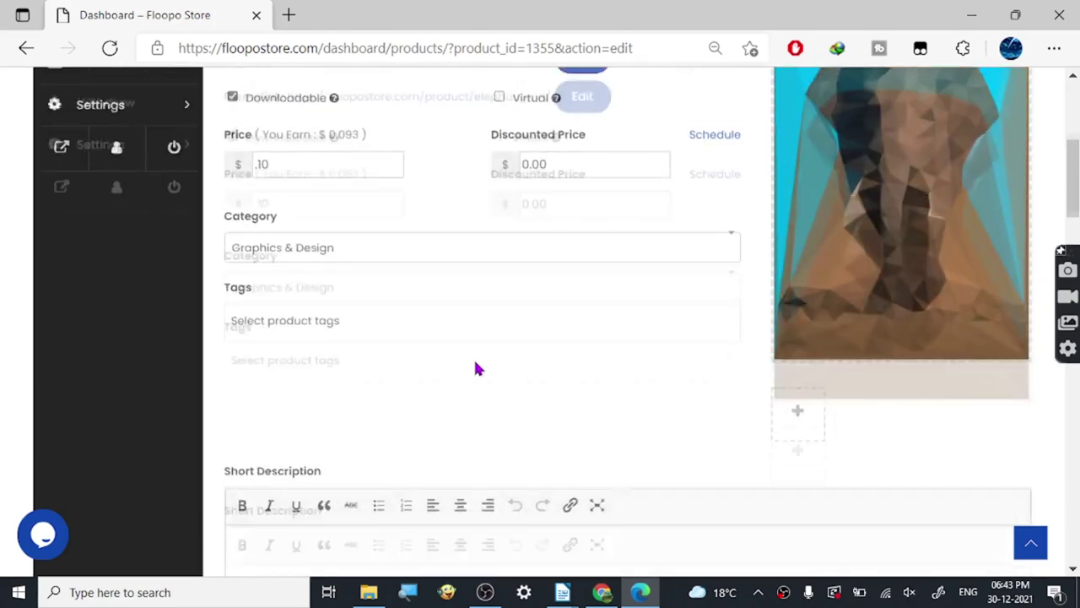
scroll(475, 369, "up", 5)
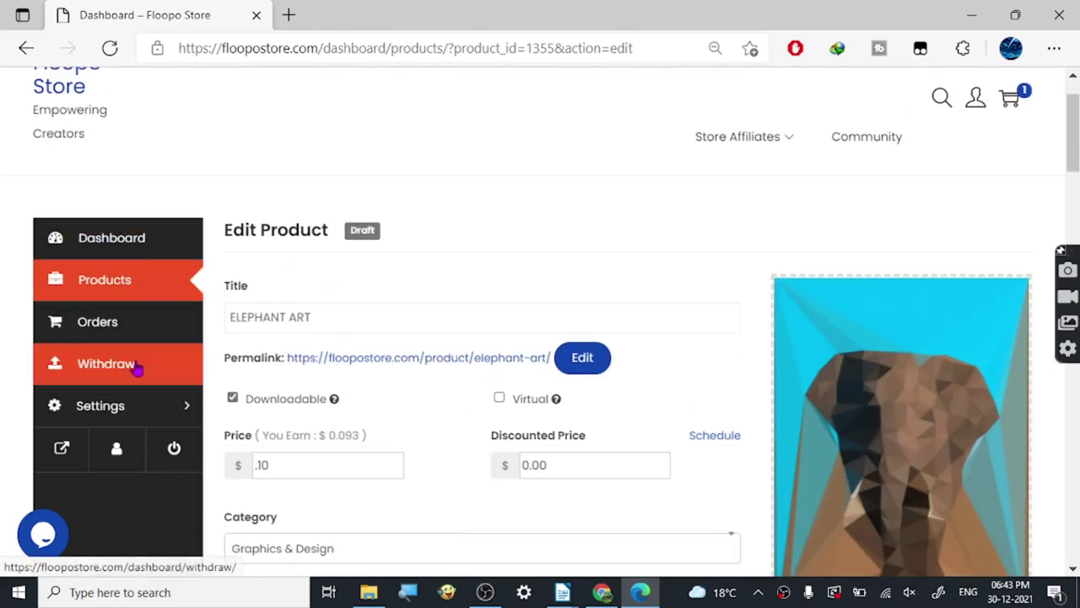
- Open the vendor's Withdraw page and review its balance, minimum amount and payment method information
left_click(140, 366)
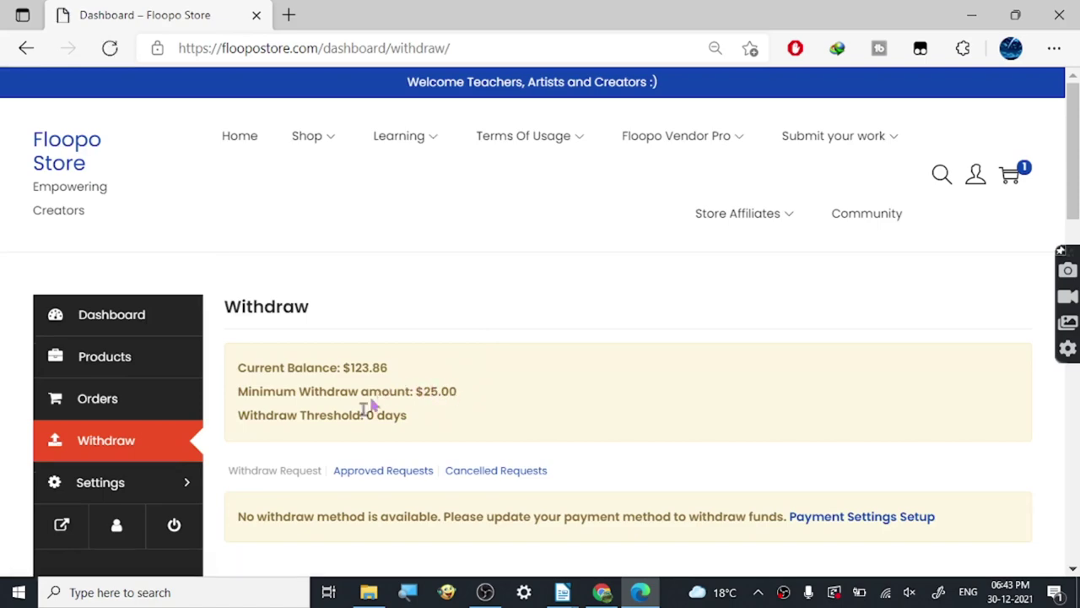
scroll(650, 414, "down", 3)
scroll(613, 369, "up", 3)
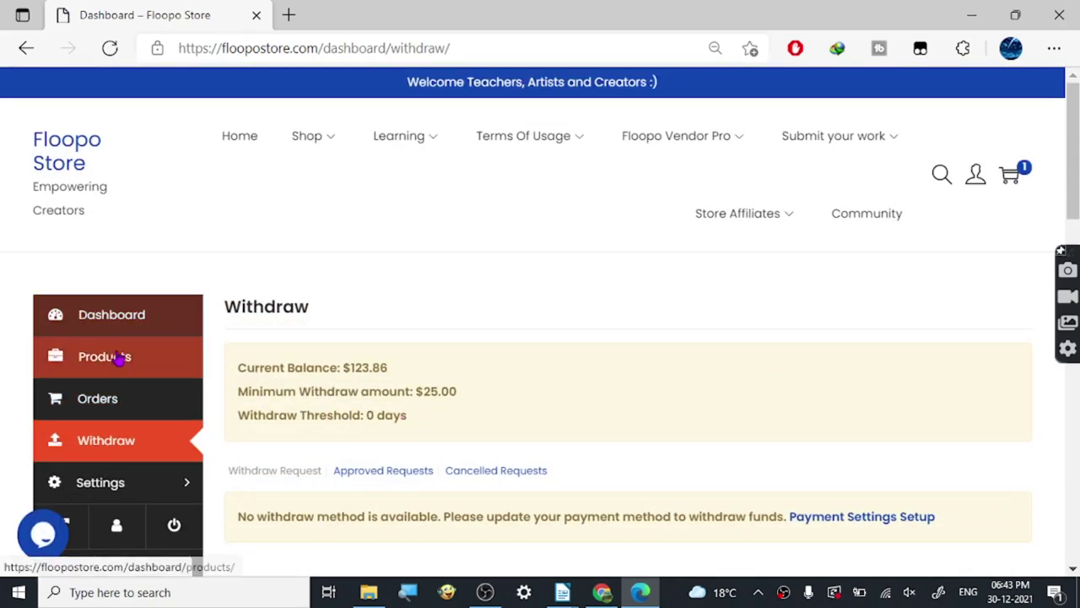
- Return to the vendor's product list and examine each product's status, stock, price, earning and views
left_click(118, 358)
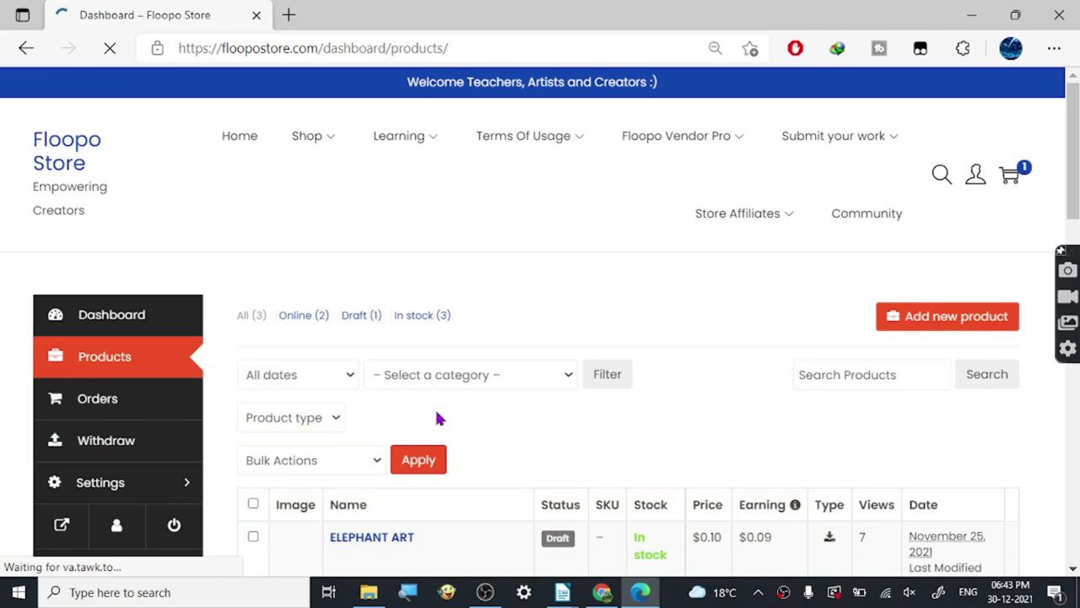
scroll(518, 414, "down", 5)
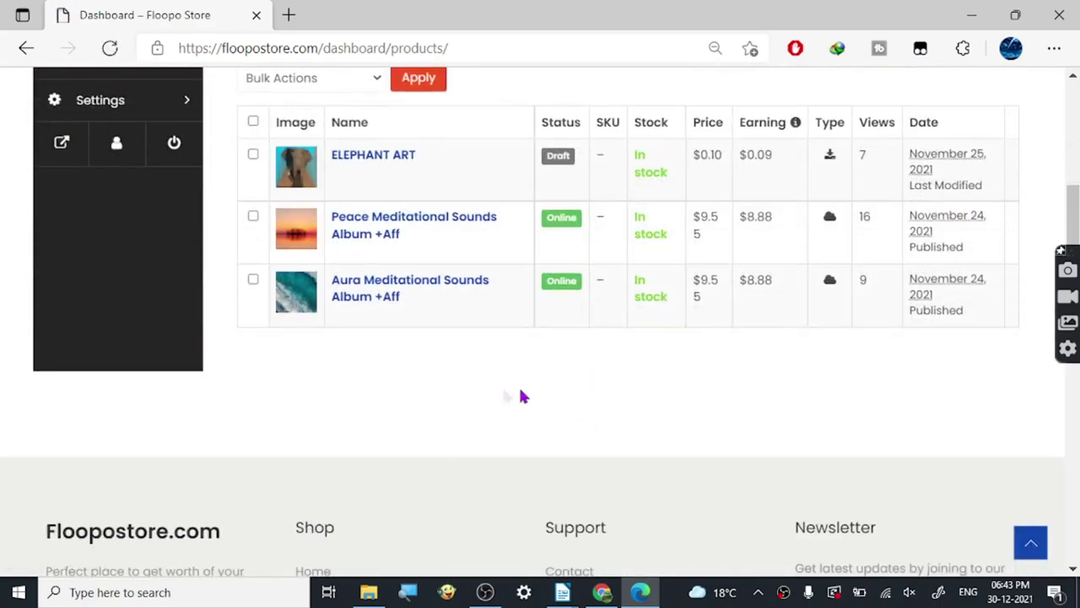
scroll(524, 380, "up", 3)
scroll(585, 283, "down", 1)
scroll(584, 283, "up", 3)
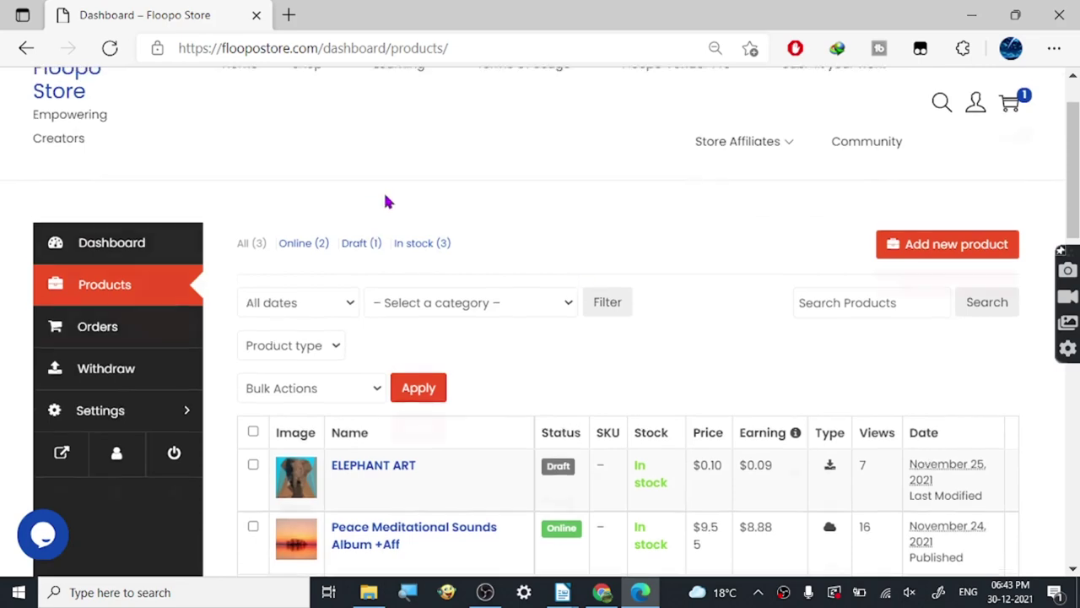
scroll(639, 298, "down", 2)
scroll(569, 349, "up", 1)
scroll(567, 337, "up", 1)
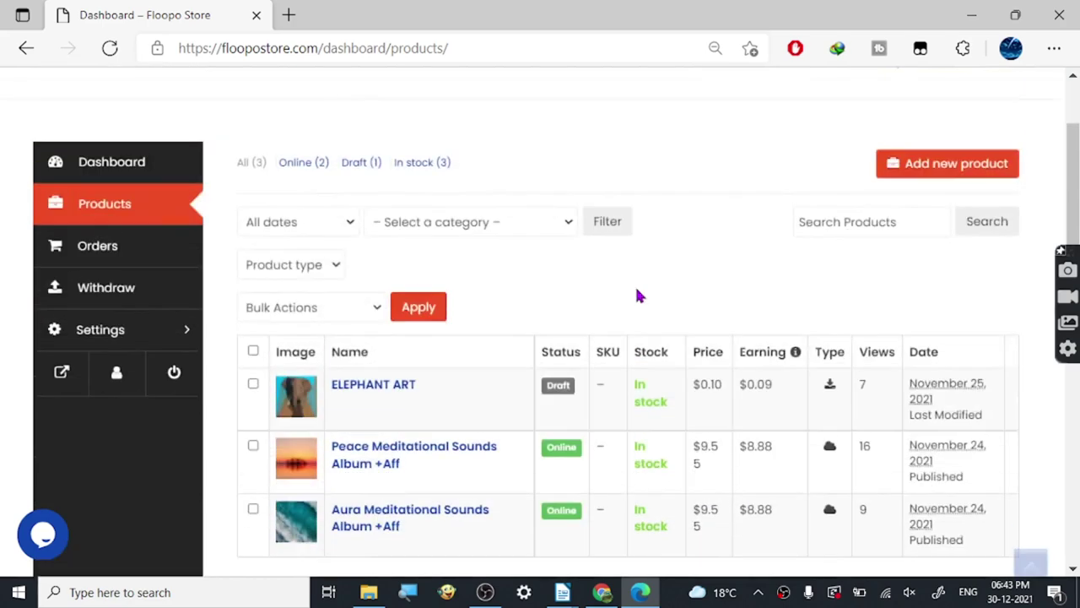
- Open the Additional Promotion page under Floopo Vendor Pro and view its promotion plan introduction
scroll(639, 294, "up", 2)
mouse_move(560, 144)
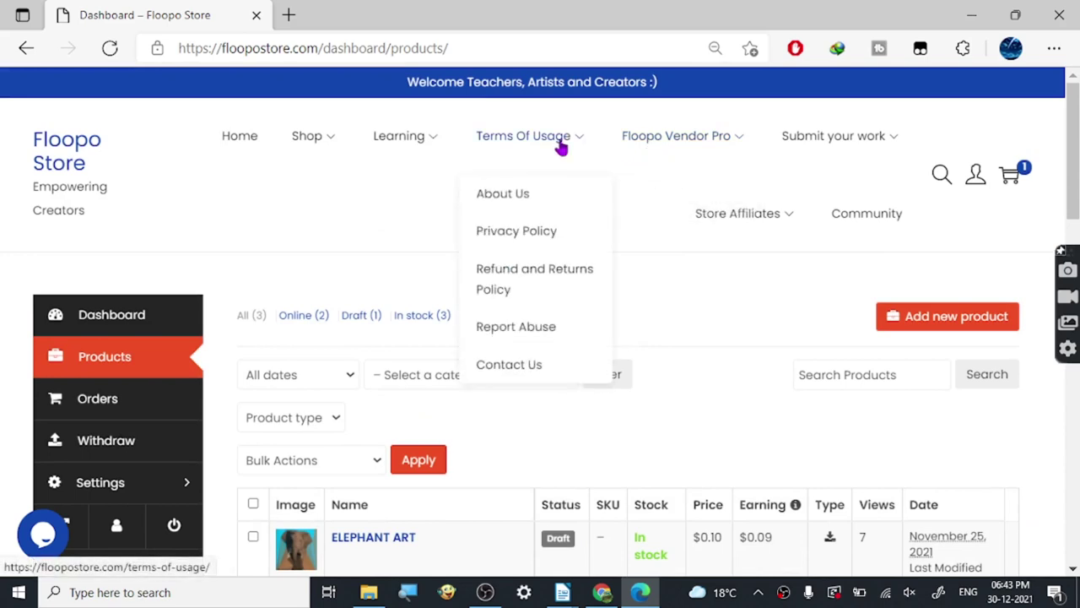
mouse_move(663, 145)
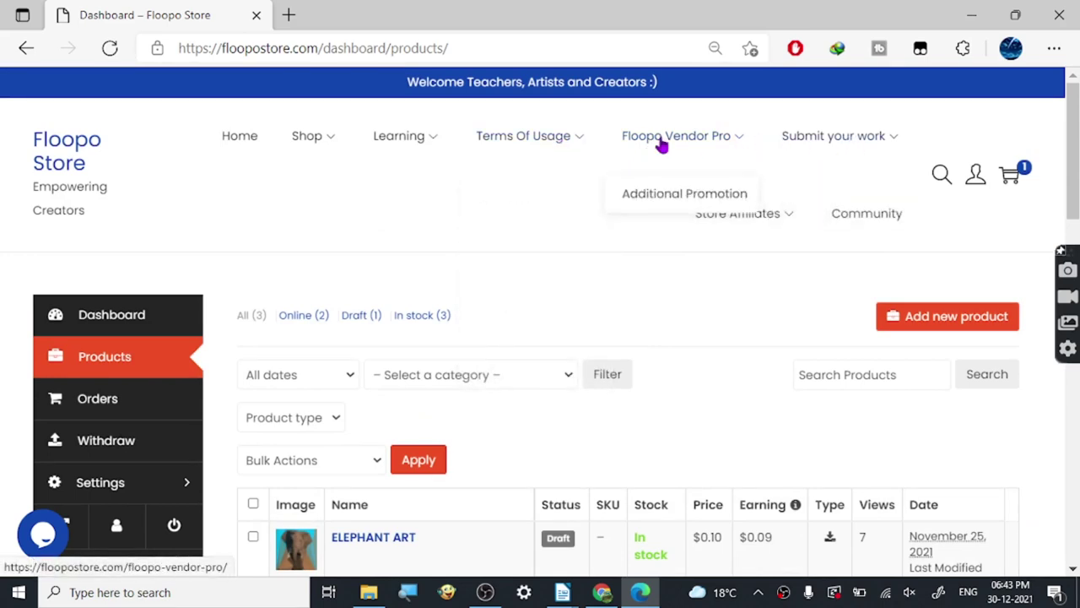
left_click(643, 203)
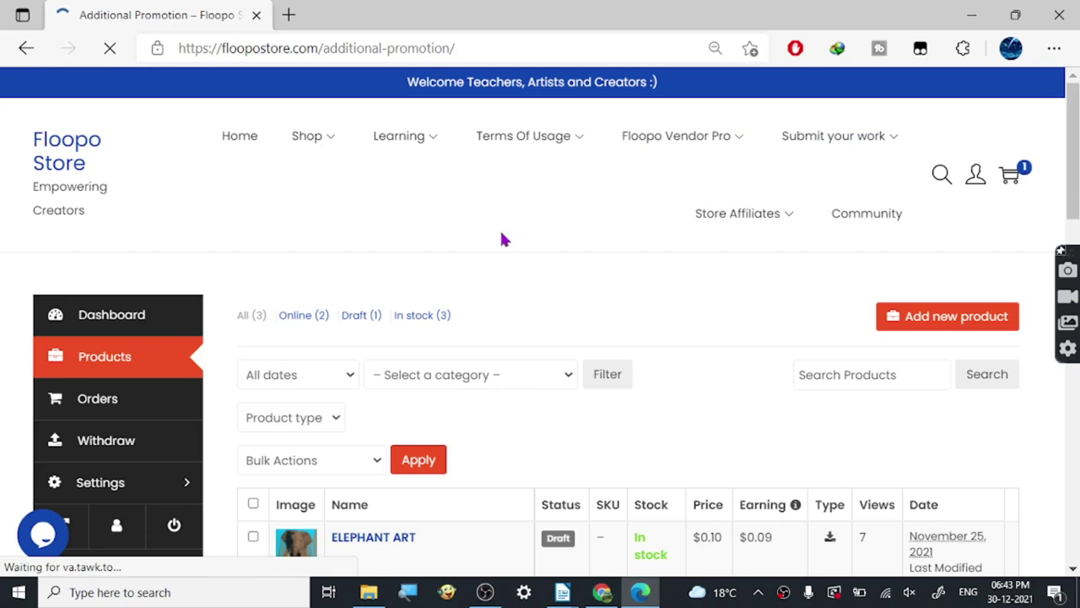
scroll(489, 251, "down", 2)
scroll(463, 267, "up", 1)
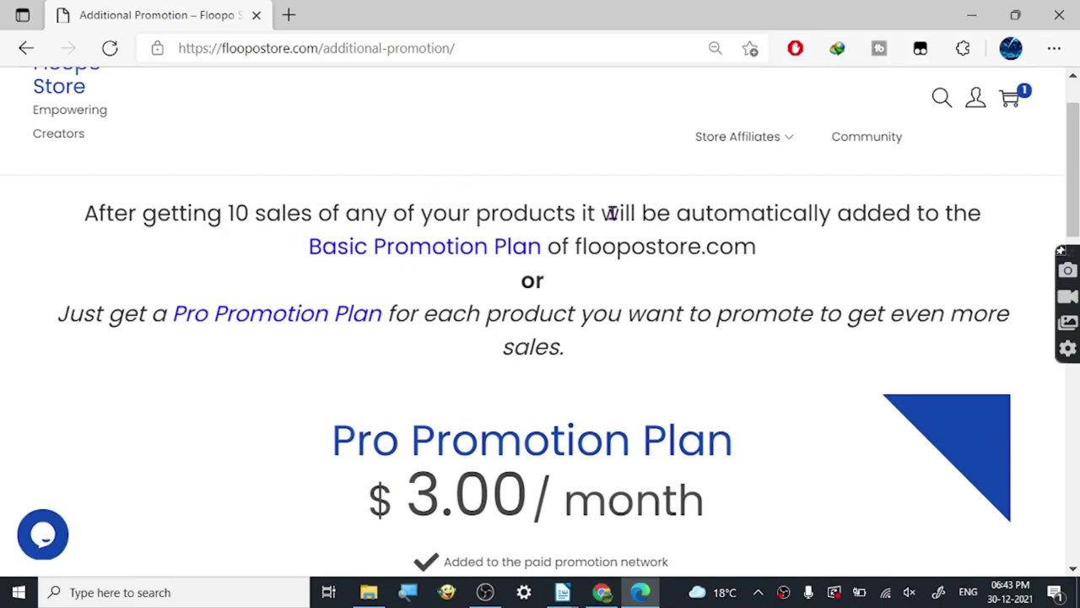
- Highlight the sentence about products being automatically added to the Basic Promotion Plan after 10 sales, and clear the highlight
triple_click(408, 242)
left_click(237, 256)
scroll(503, 361, "down", 1)
scroll(428, 411, "up", 2)
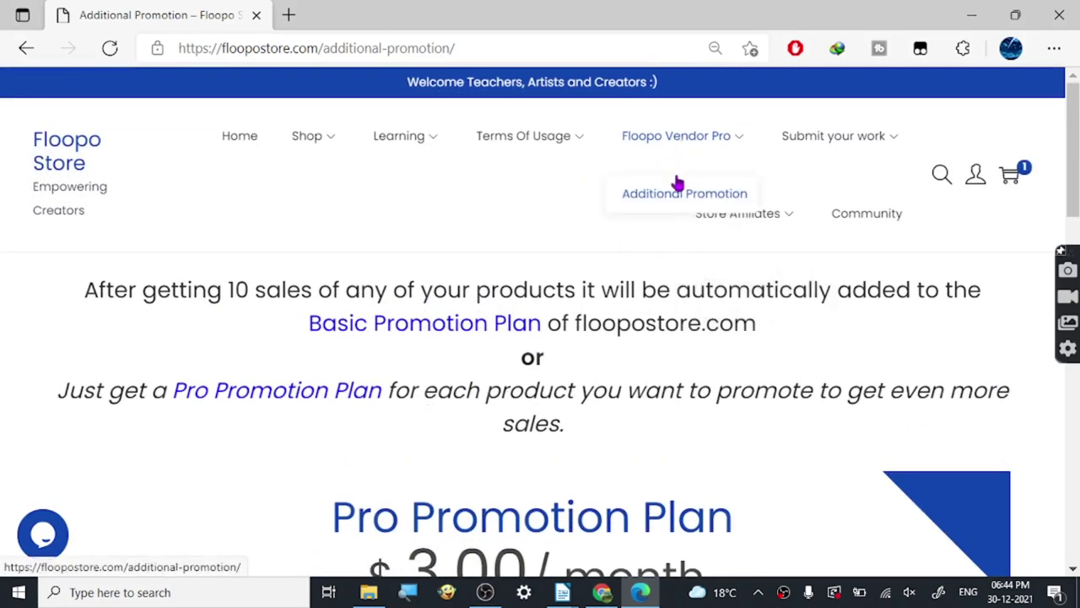
- Search the web for canva in a new browser tab and return to the Additional Promotion page
mouse_move(300, 167)
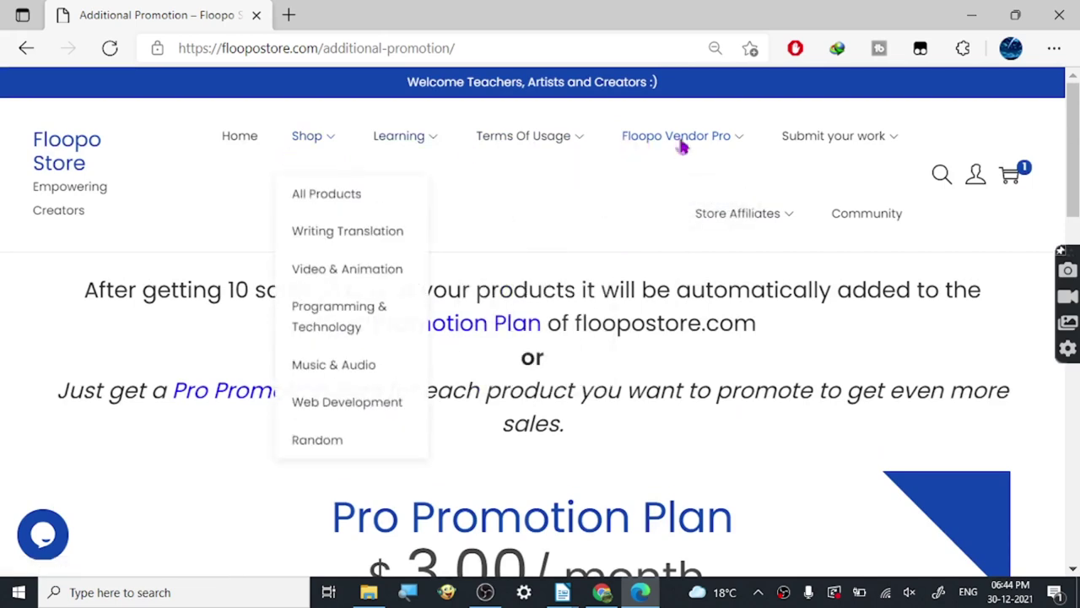
key("ctrl+t")
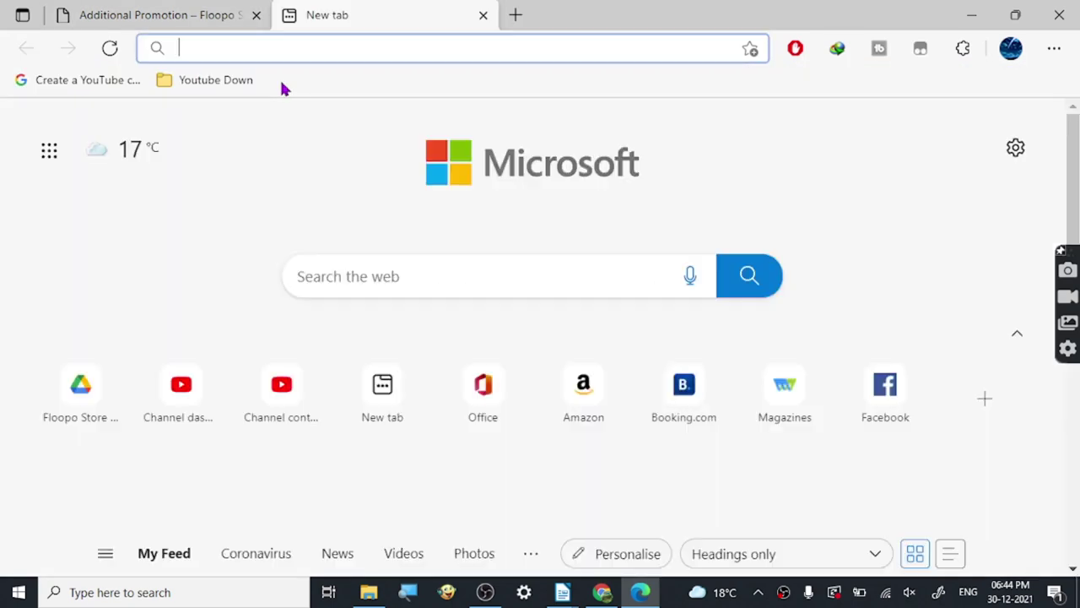
type("canva")
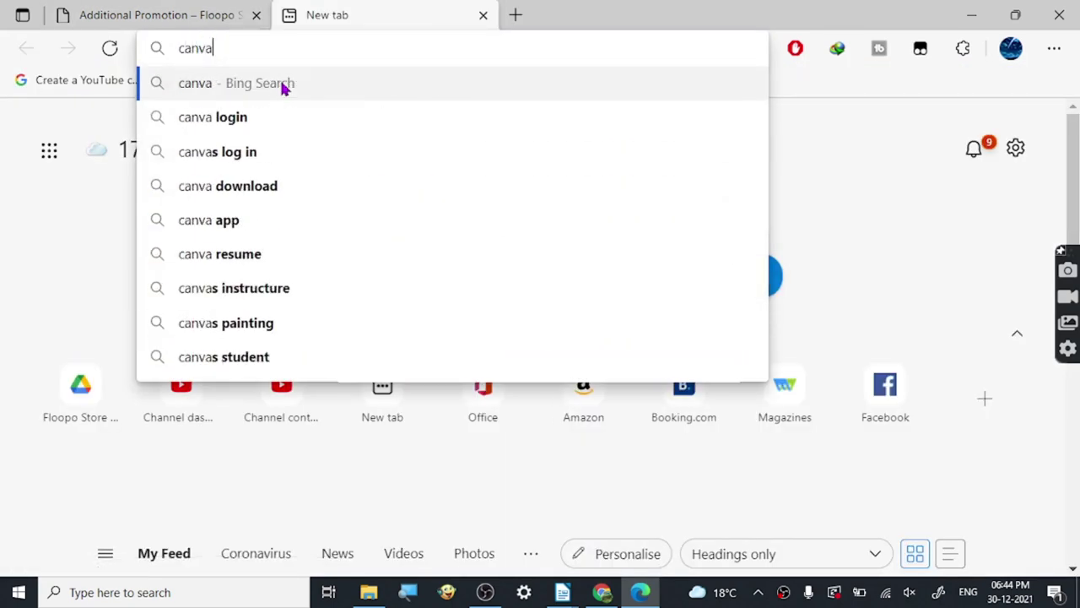
left_click(227, 85)
key("ctrl+shift+Tab")
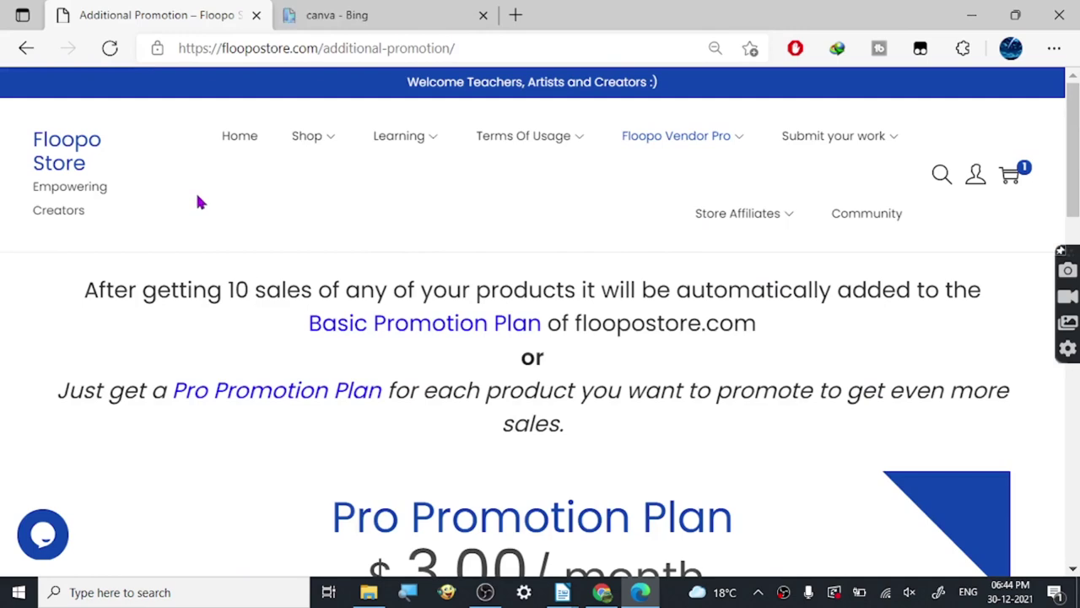
- Look over the Shop categories and Floopo Vendor Pro options, and highlight the words Basic Promotion Plan
mouse_move(319, 150)
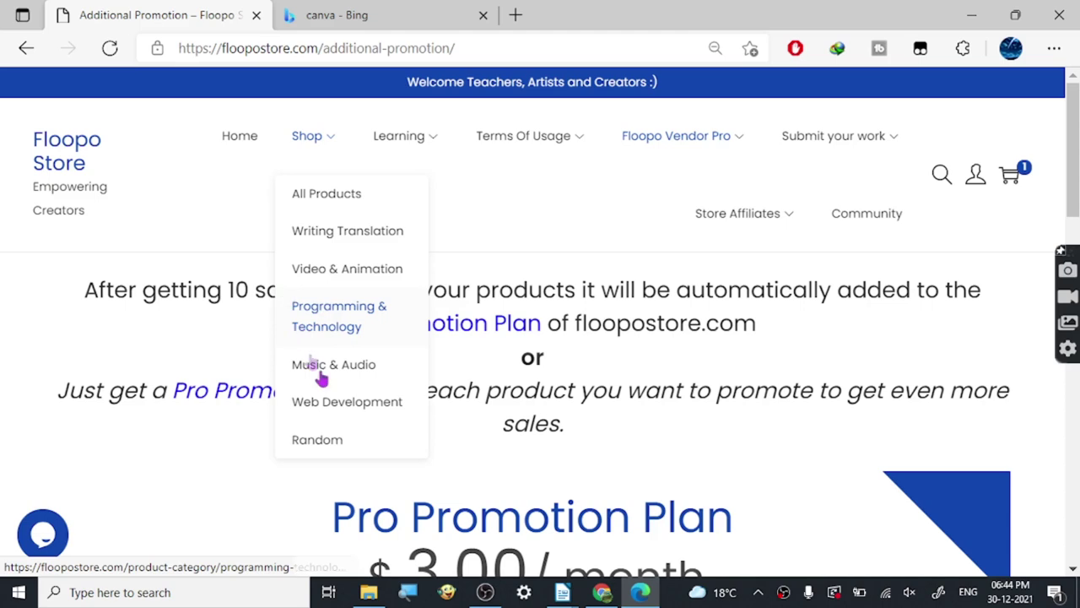
mouse_move(632, 149)
mouse_move(540, 143)
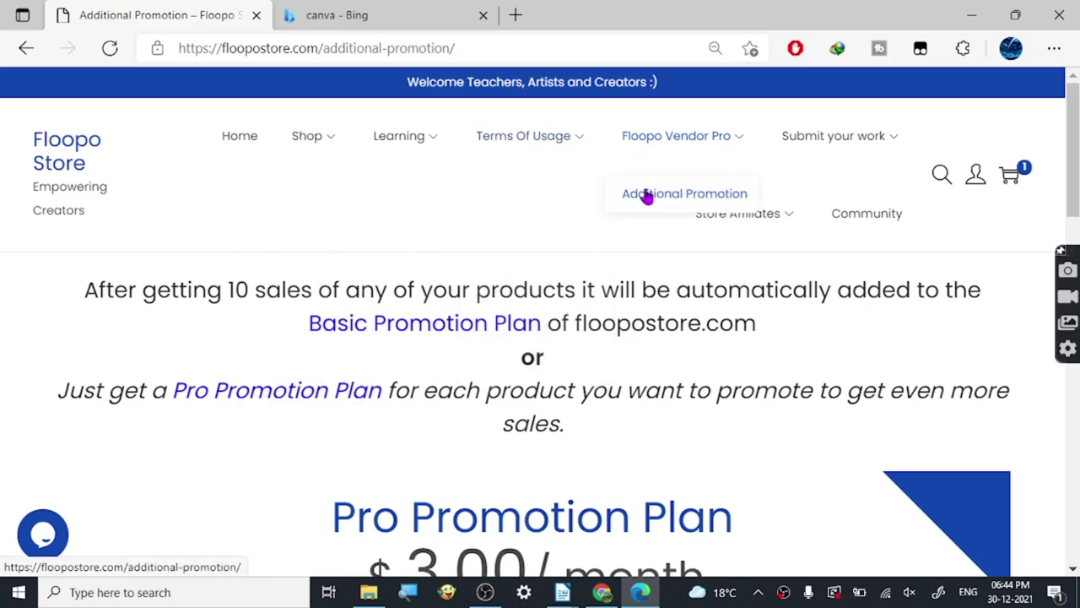
left_click_drag(308, 322, 541, 323)
left_click(763, 324)
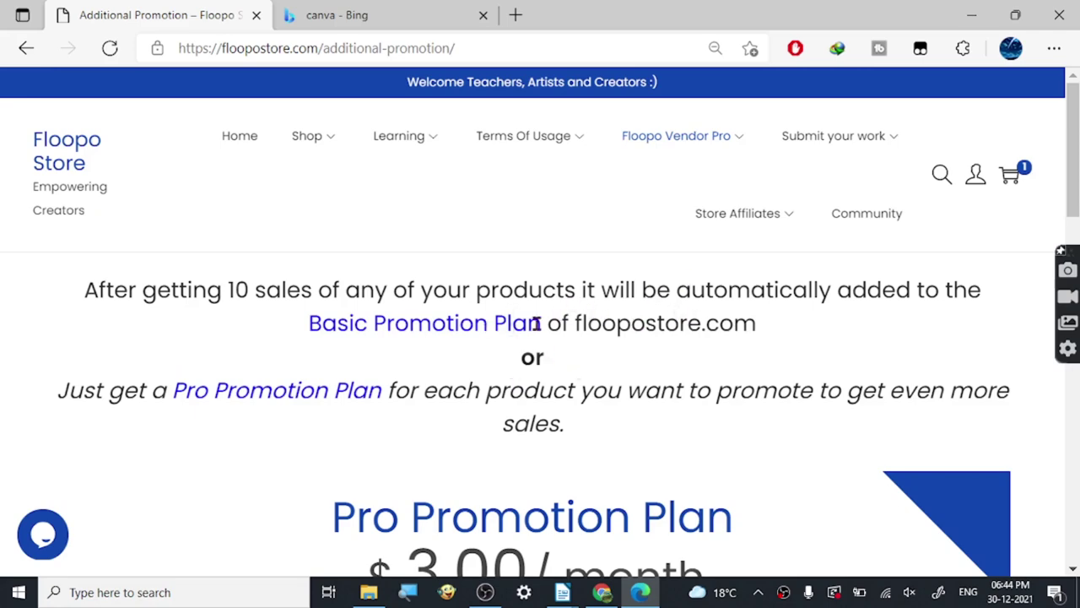
left_click_drag(542, 323, 310, 327)
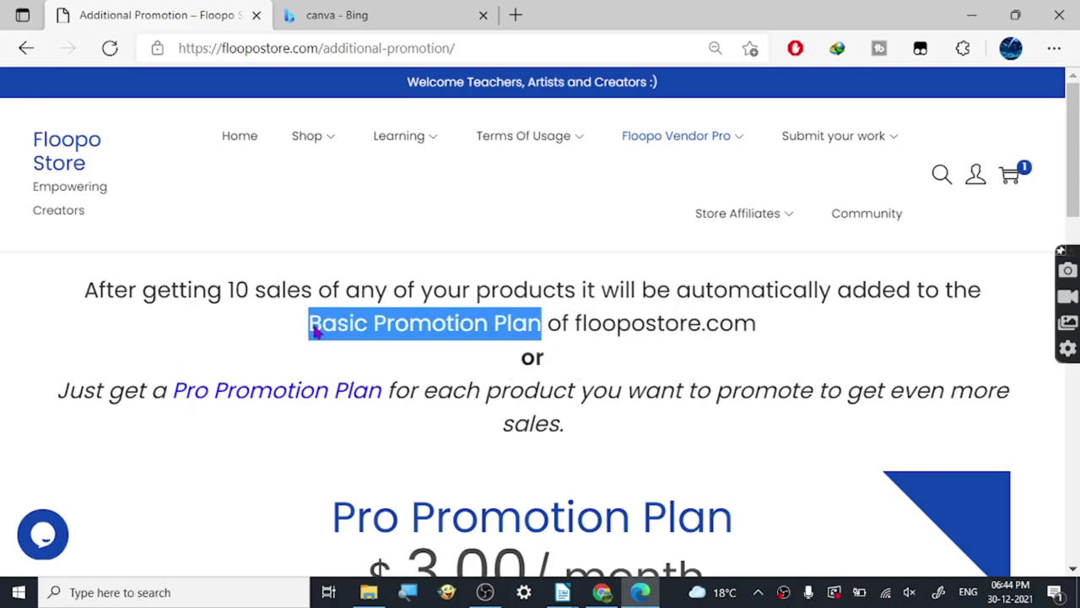
left_click(680, 321)
- Examine the Pro Promotion Plan's price, benefits and unsubscribe note, and revisit the Floopo Vendor Pro options
scroll(610, 335, "down", 5)
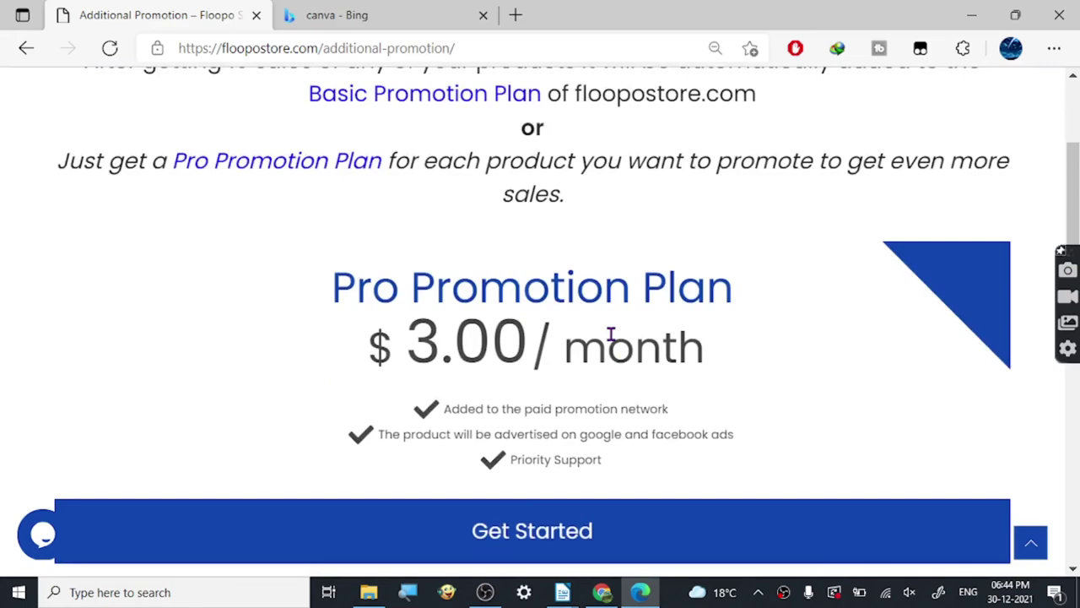
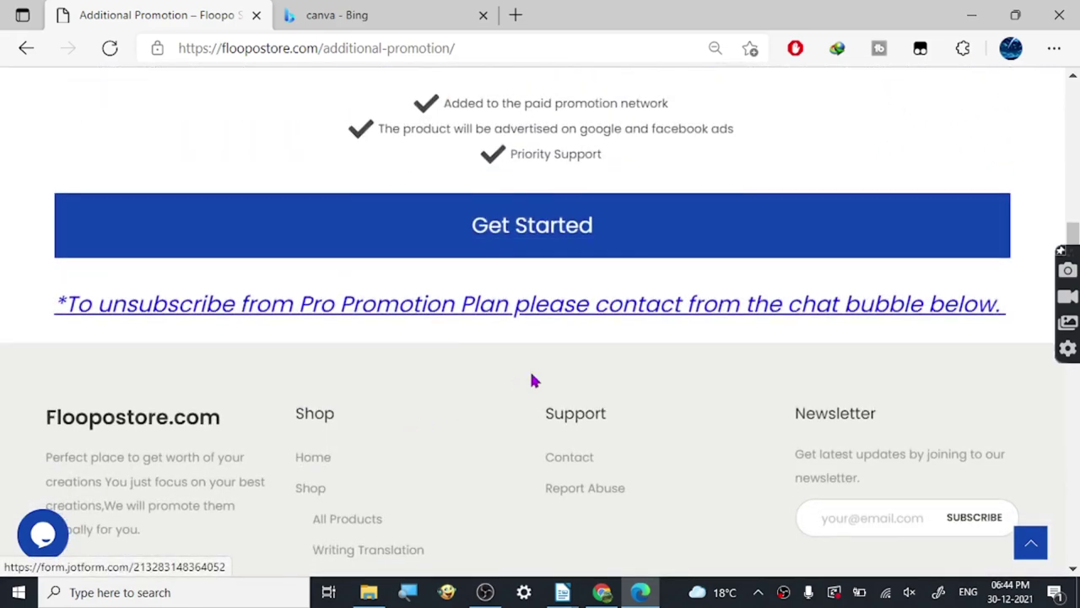
scroll(530, 373, "up", 5)
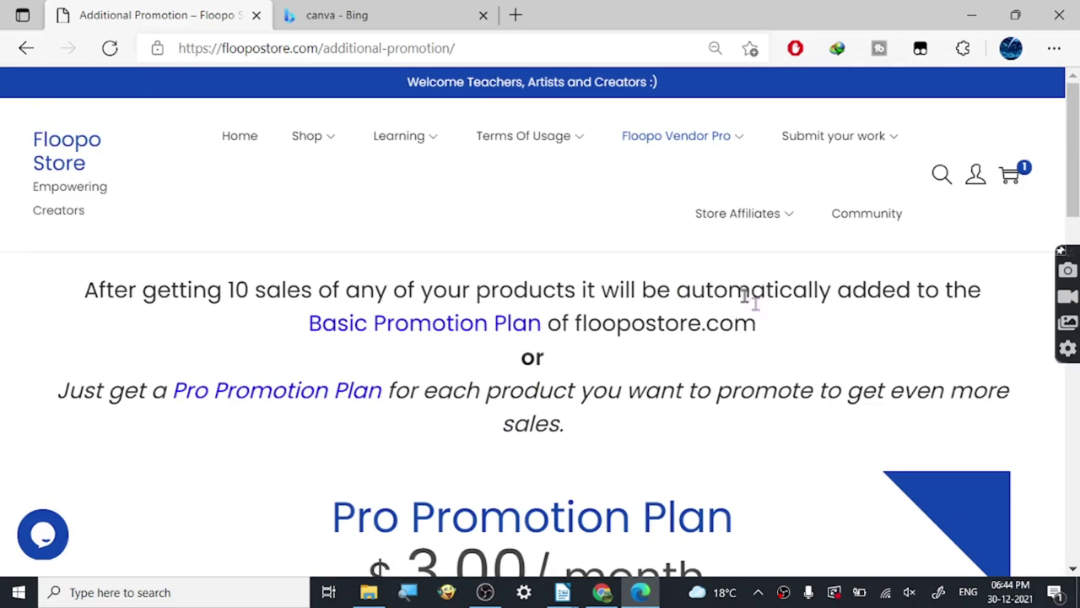
mouse_move(613, 173)
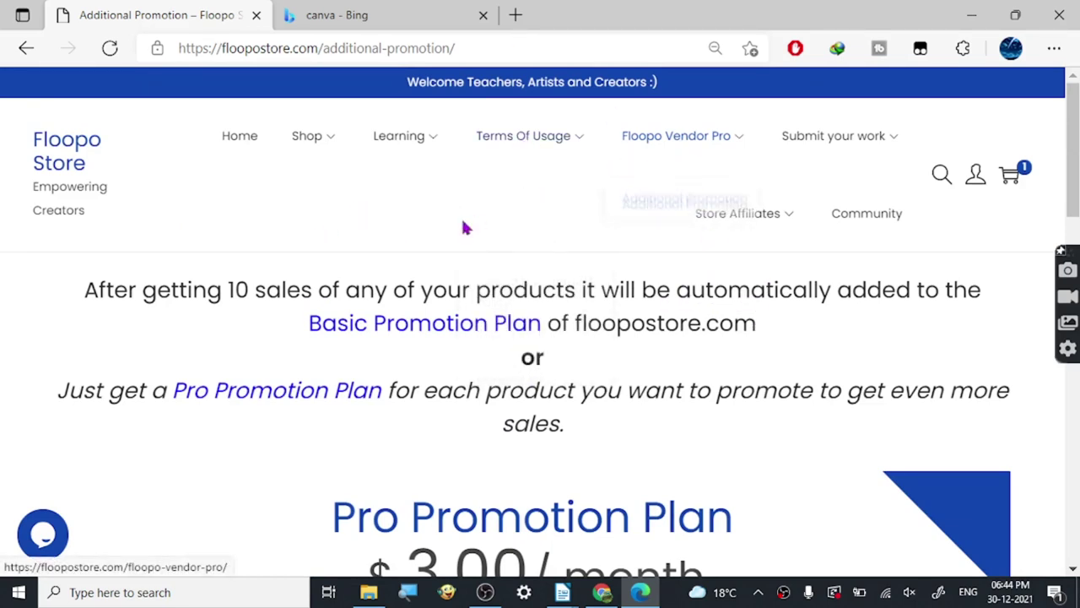
mouse_move(646, 159)
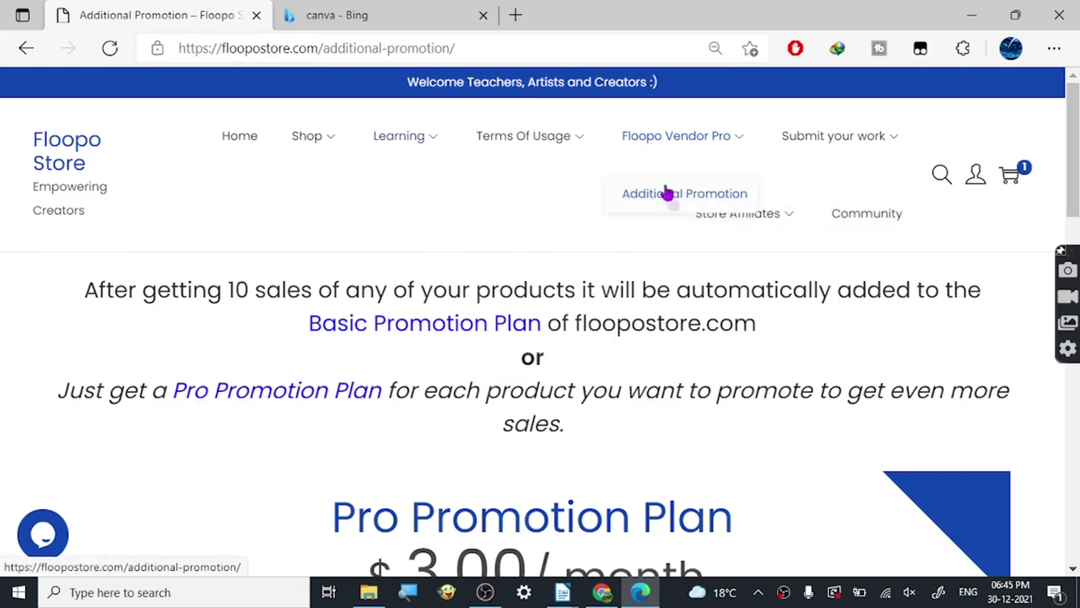
mouse_move(455, 163)
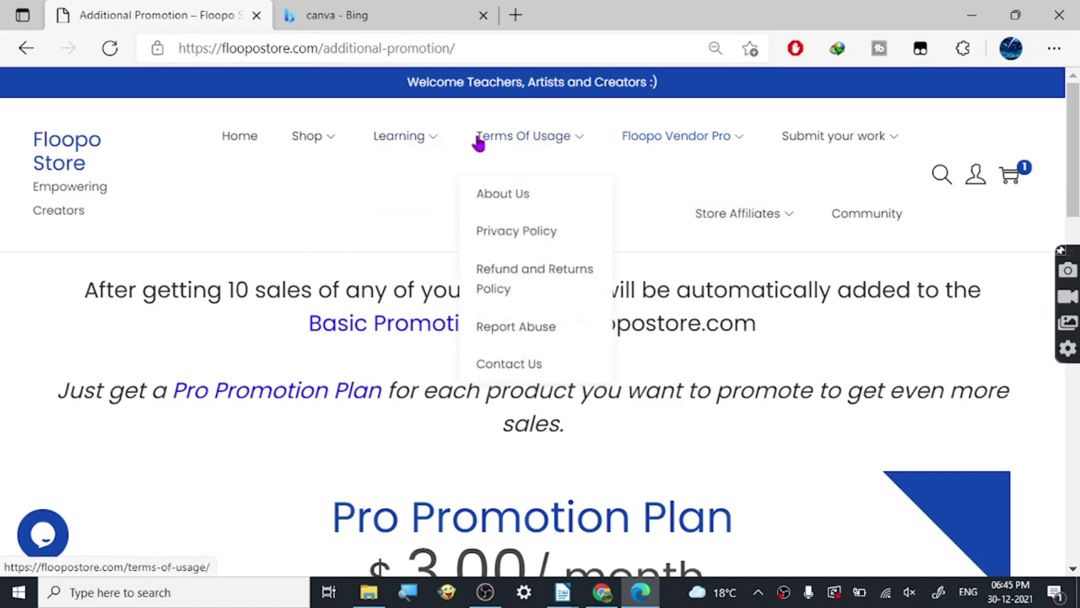
mouse_move(403, 139)
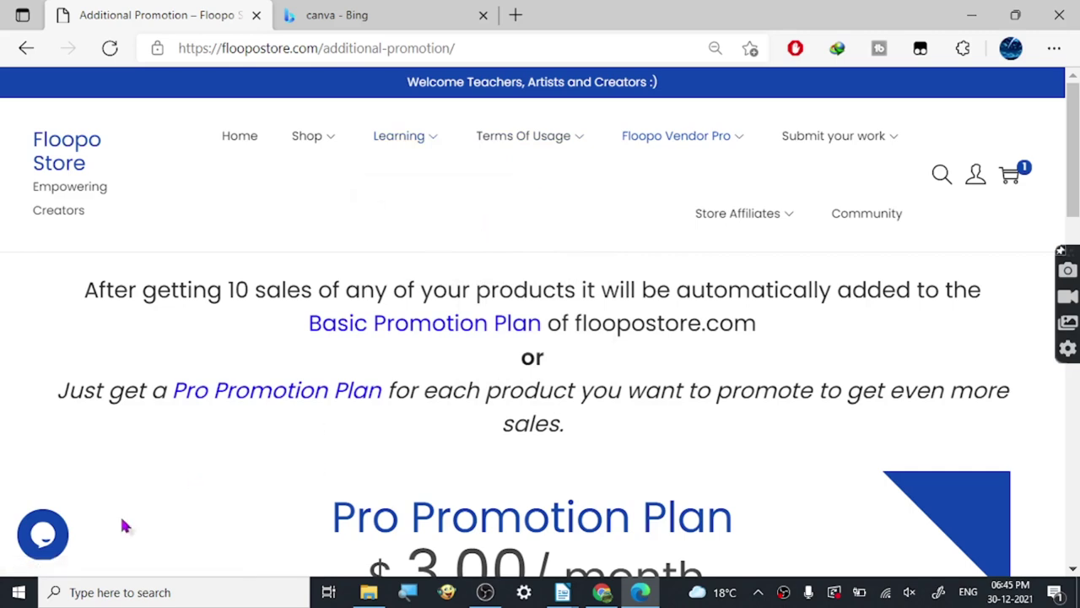
mouse_move(530, 142)
mouse_move(975, 174)
mouse_move(634, 174)
mouse_move(332, 145)
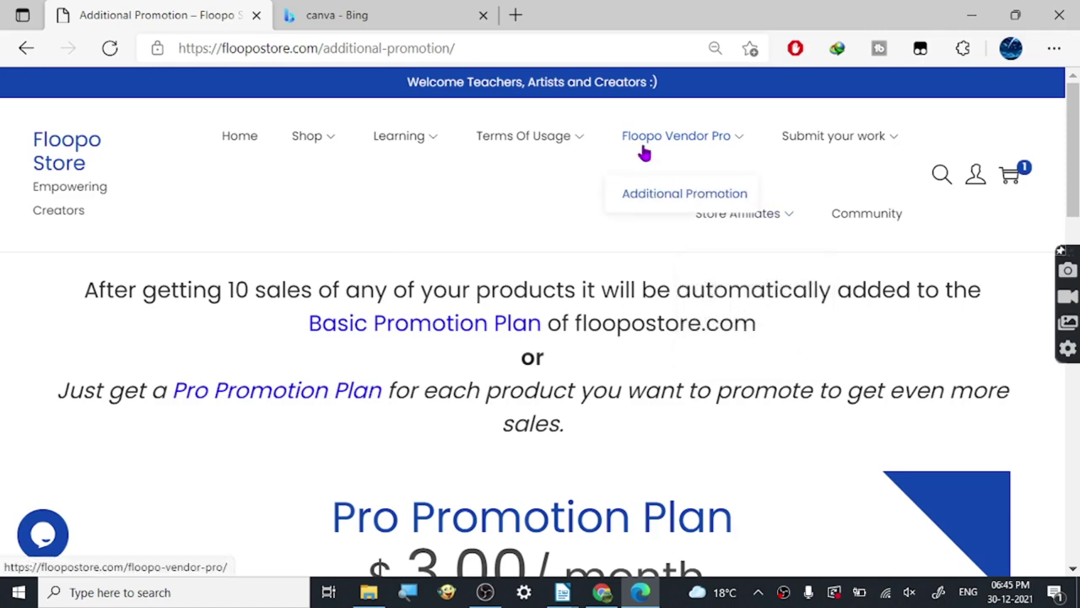
mouse_move(786, 139)
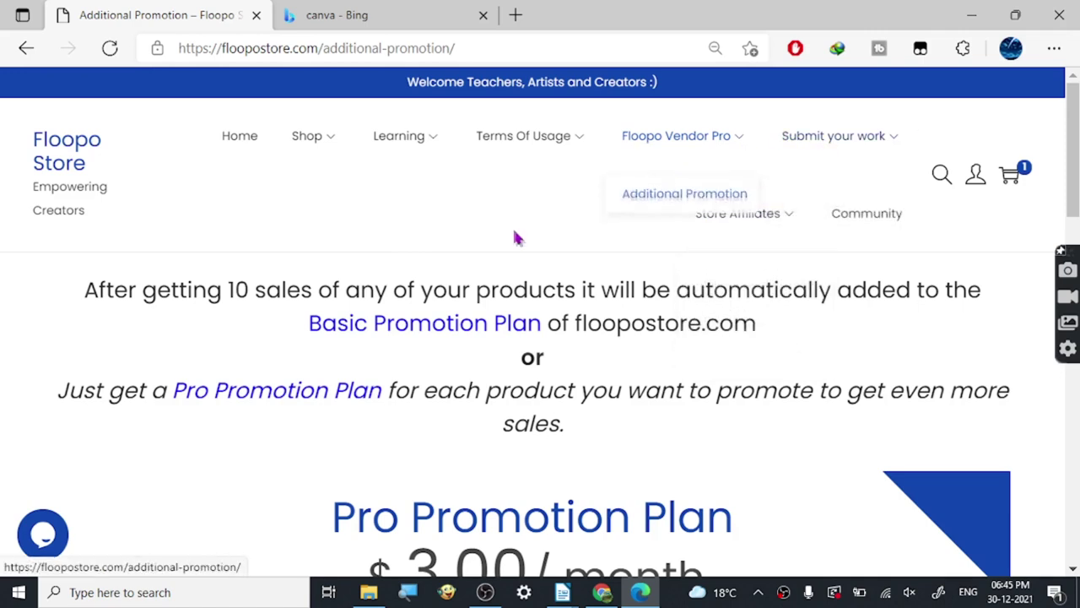
- Open the Community page and look over the Floopo Store Forum and its statistics
left_click(839, 218)
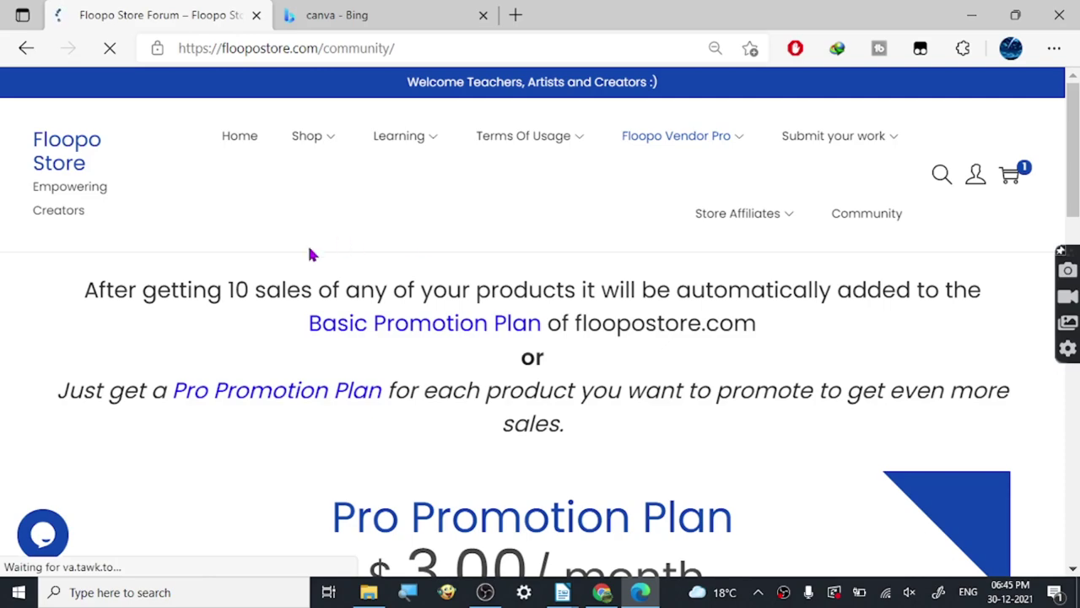
scroll(363, 350, "down", 5)
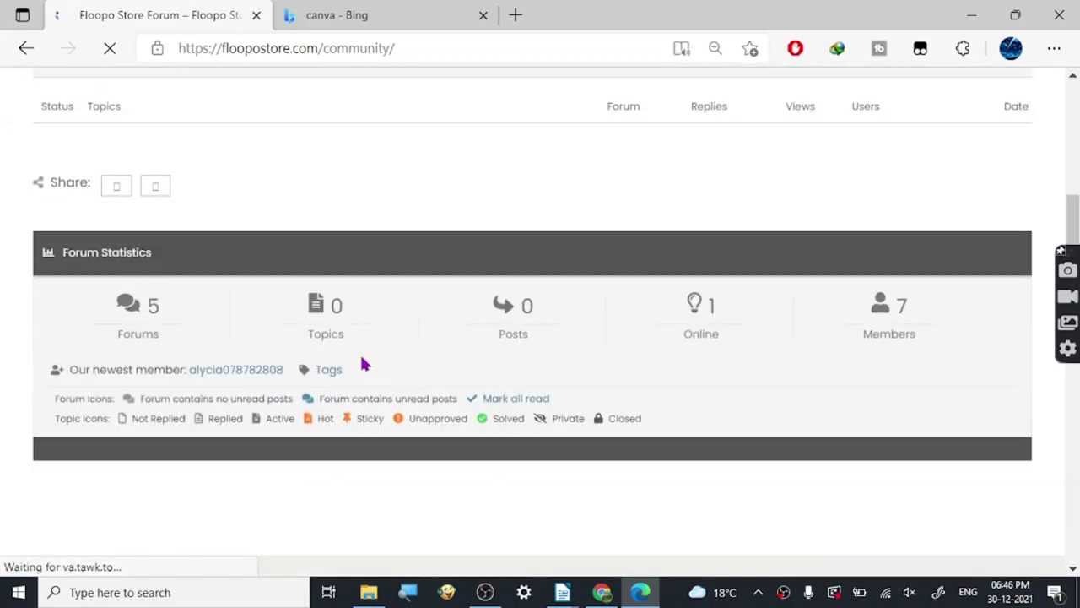
scroll(361, 364, "up", 3)
scroll(360, 363, "down", 2)
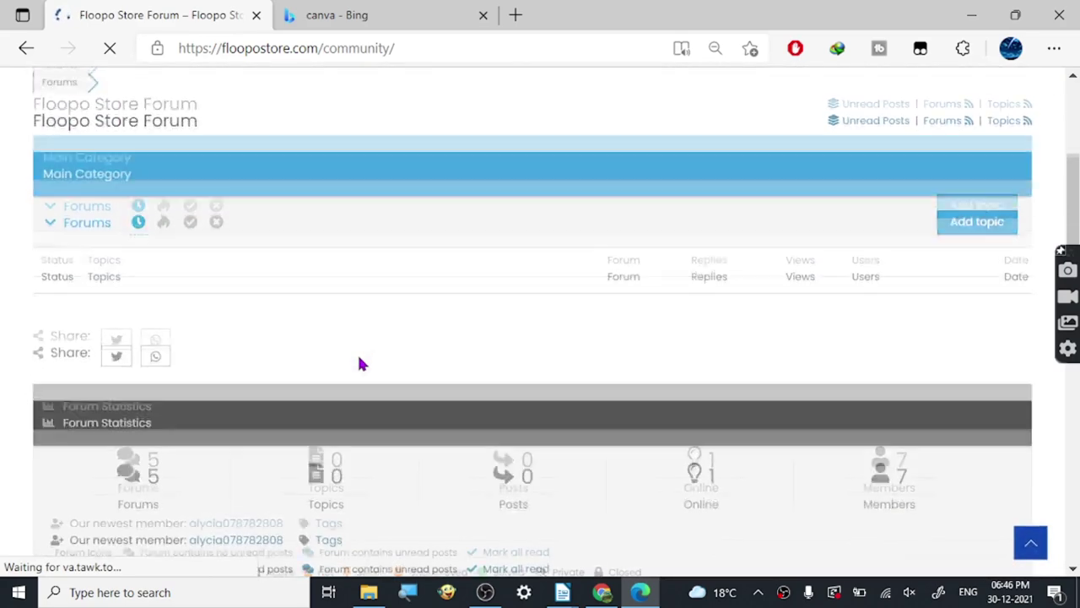
scroll(485, 402, "up", 4)
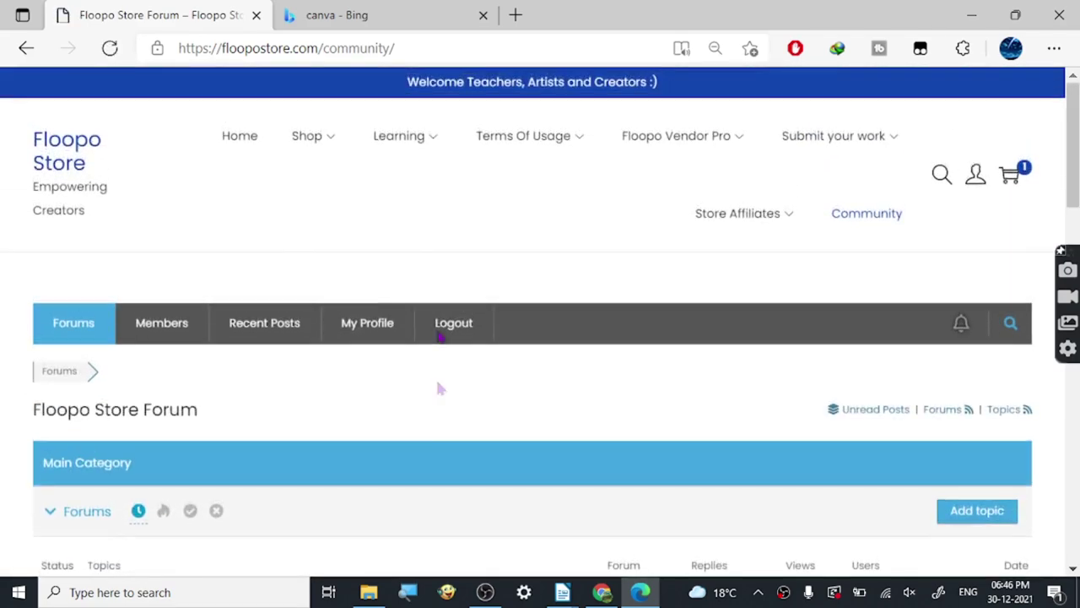
- Return to the store's Home page and look over its banner and category sections
left_click(240, 142)
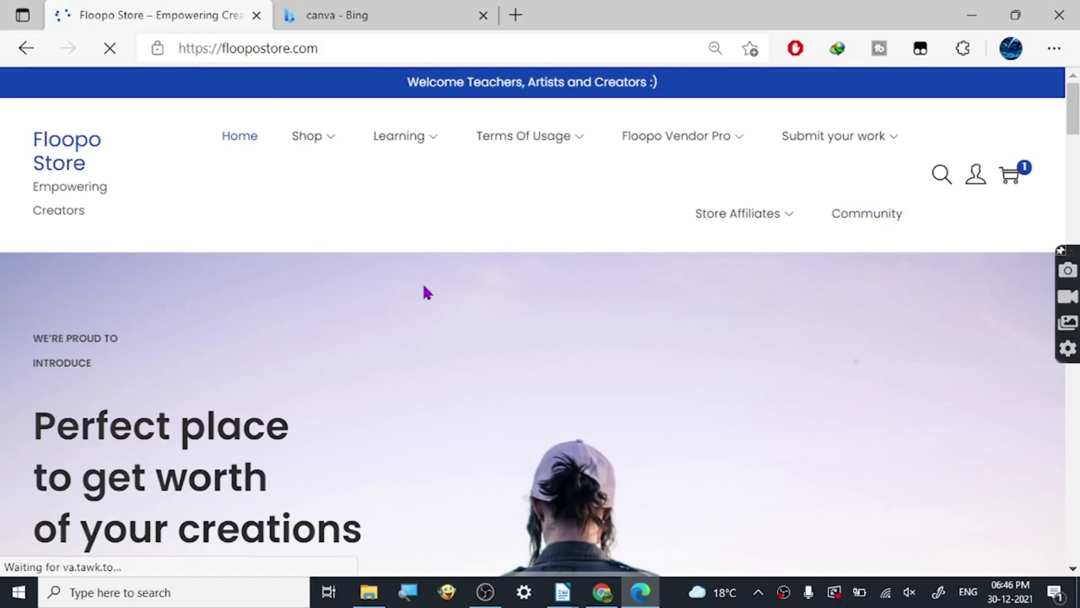
scroll(425, 292, "down", 10)
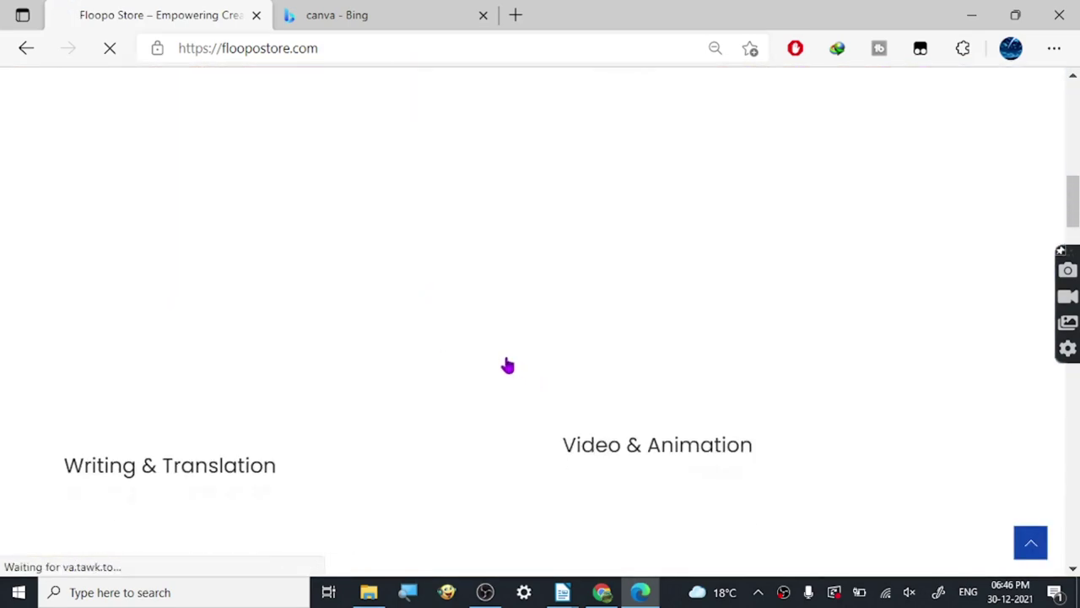
scroll(482, 354, "up", 10)
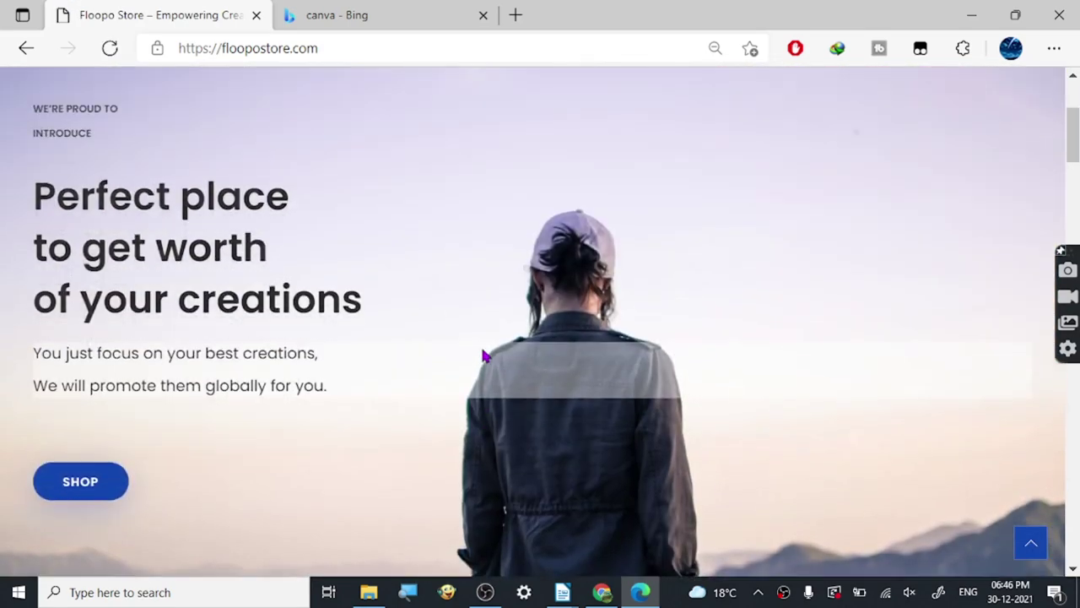
scroll(482, 354, "up", 3)
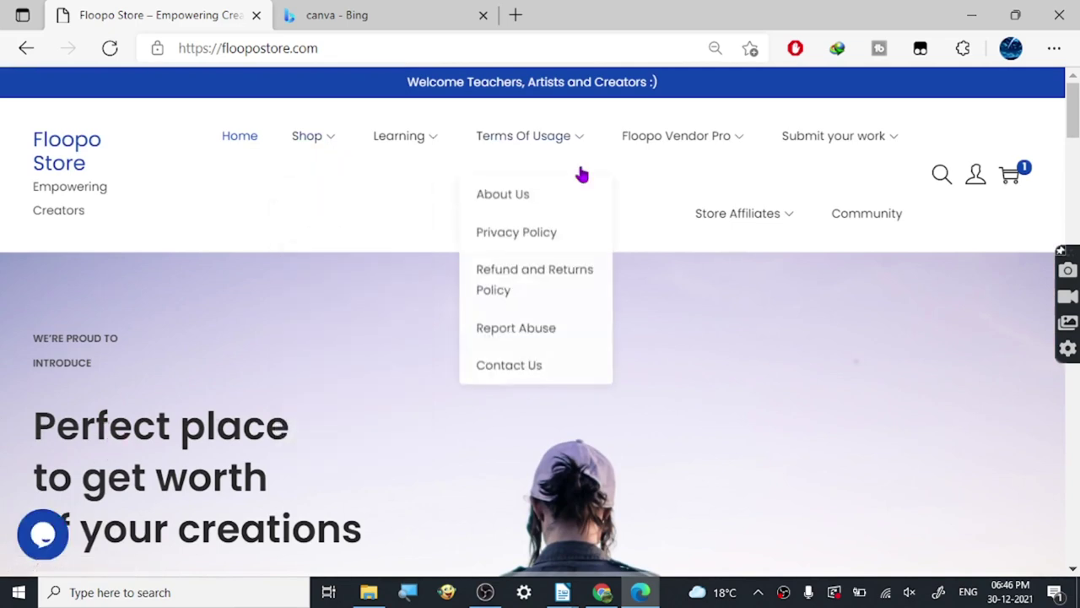
- Open the Terms Of Usage page, and switch briefly to OBS to check the recording before returning to the browser
mouse_move(636, 150)
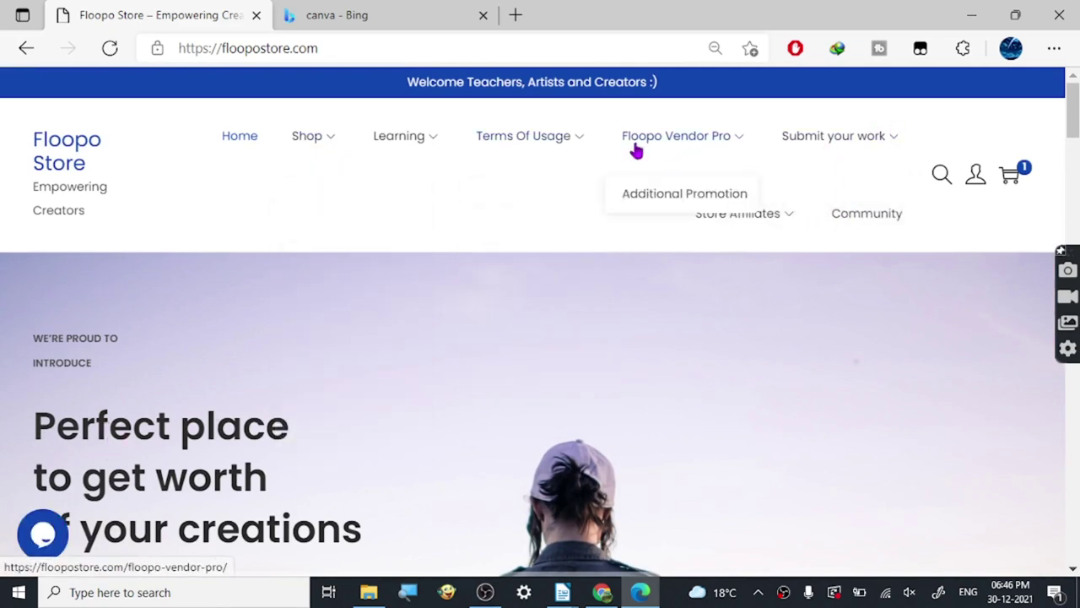
mouse_move(505, 147)
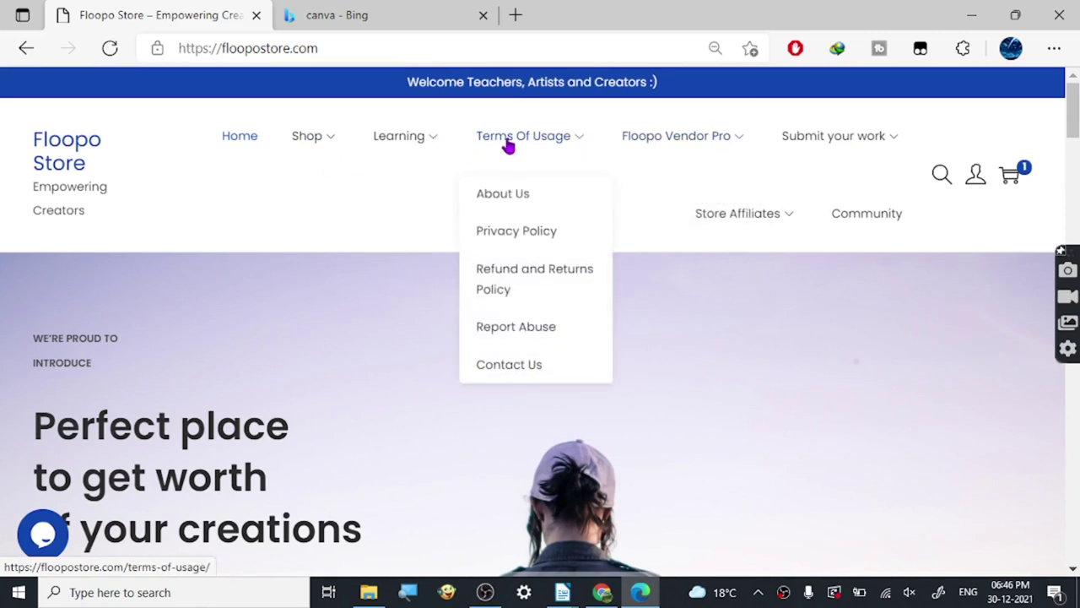
left_click(507, 144)
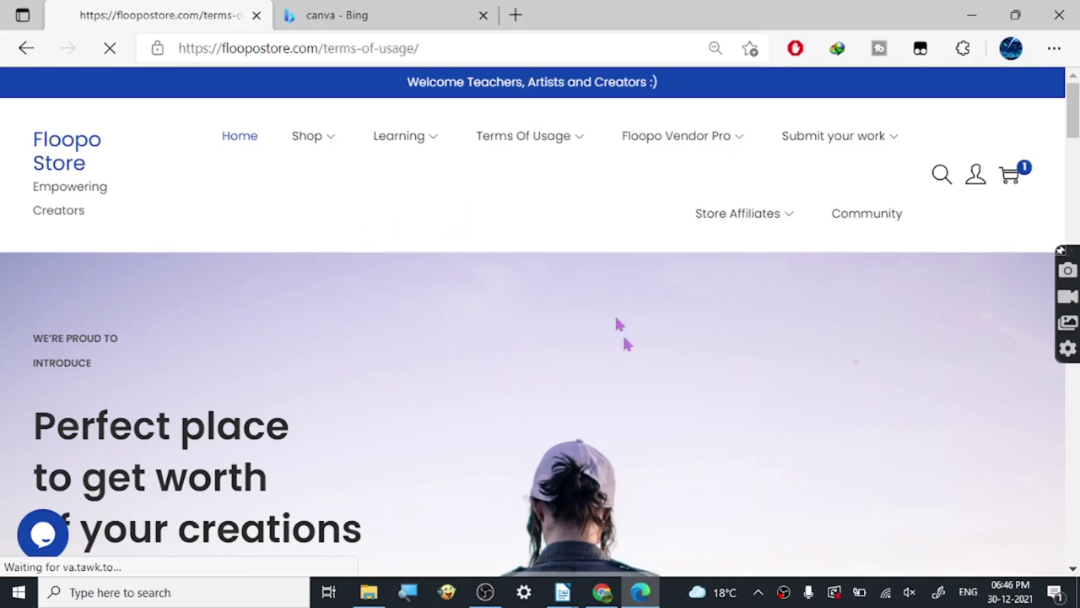
left_click(485, 591)
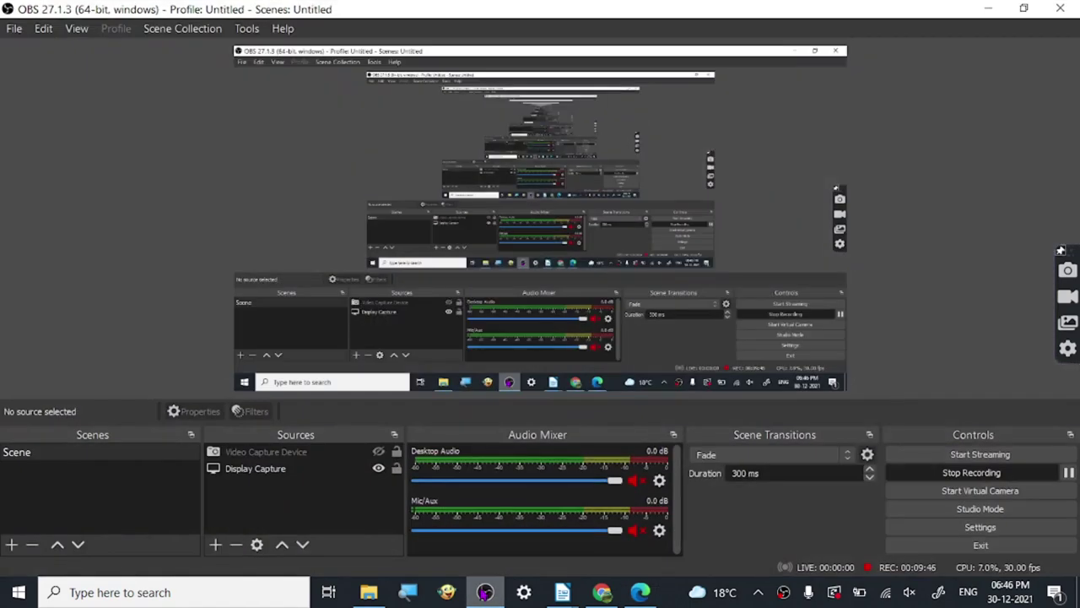
left_click(485, 591)
- Highlight the For Vendors terms on unlimited uploads, daily payout and the $25 minimum payout one by one, and clear the highlight
scroll(447, 270, "down", 3)
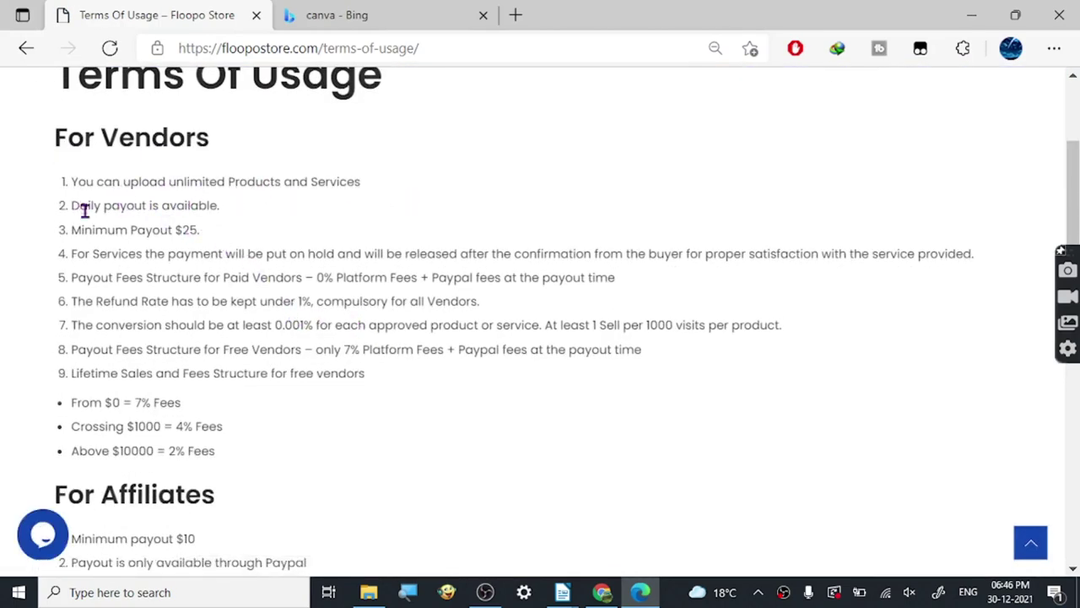
triple_click(119, 184)
left_click(349, 186)
triple_click(104, 177)
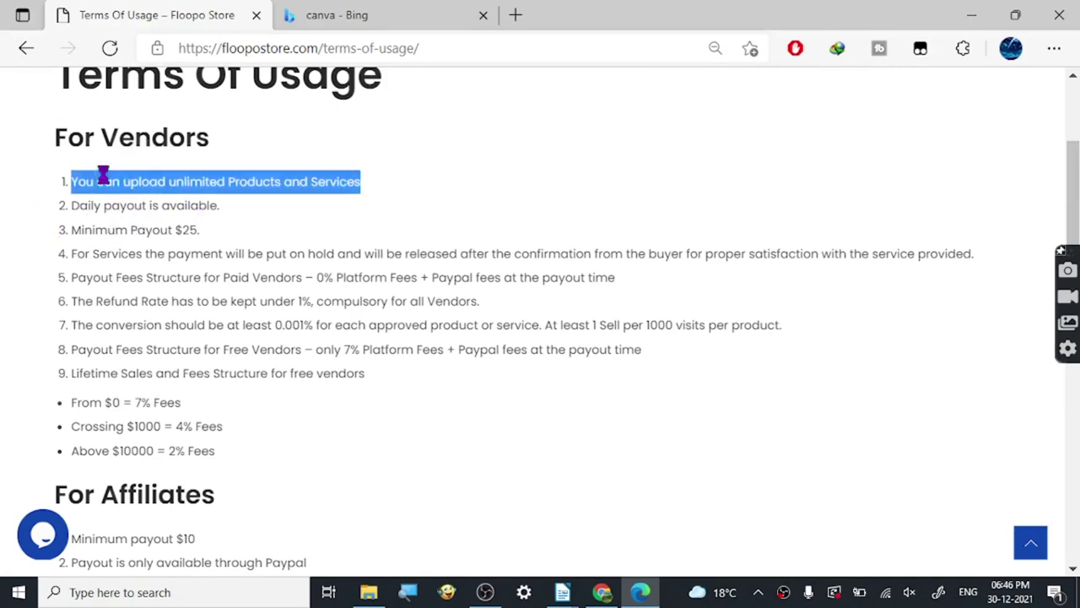
triple_click(144, 206)
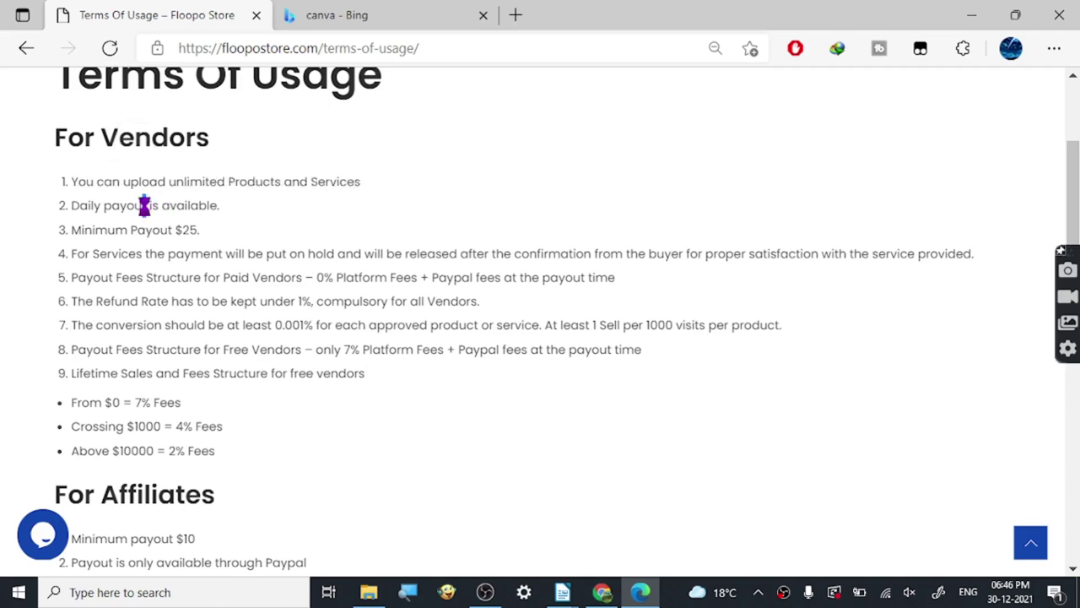
left_click(168, 236)
triple_click(126, 229)
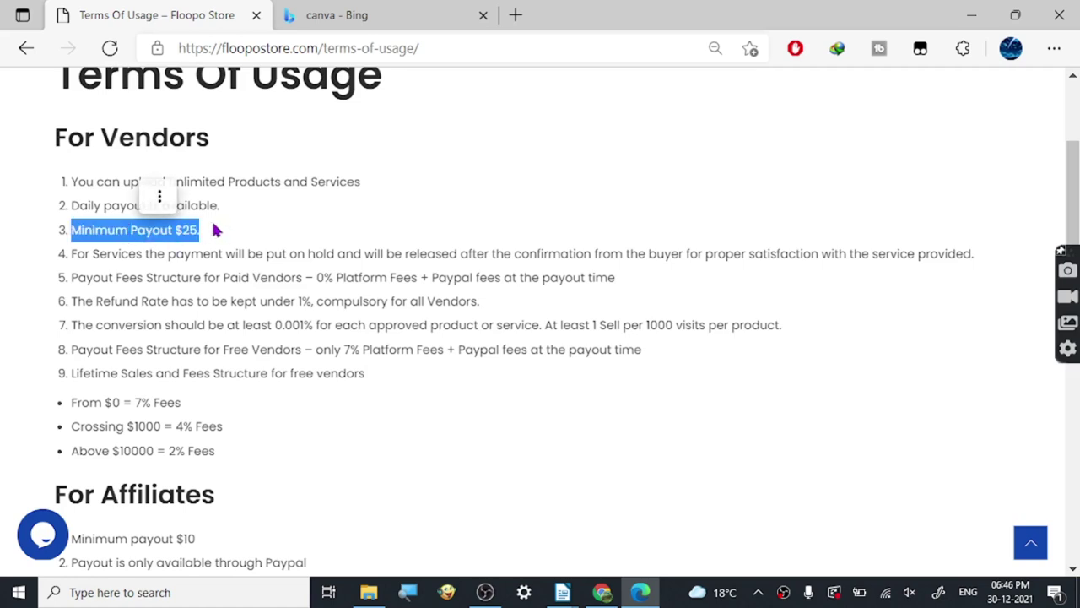
left_click(195, 237)
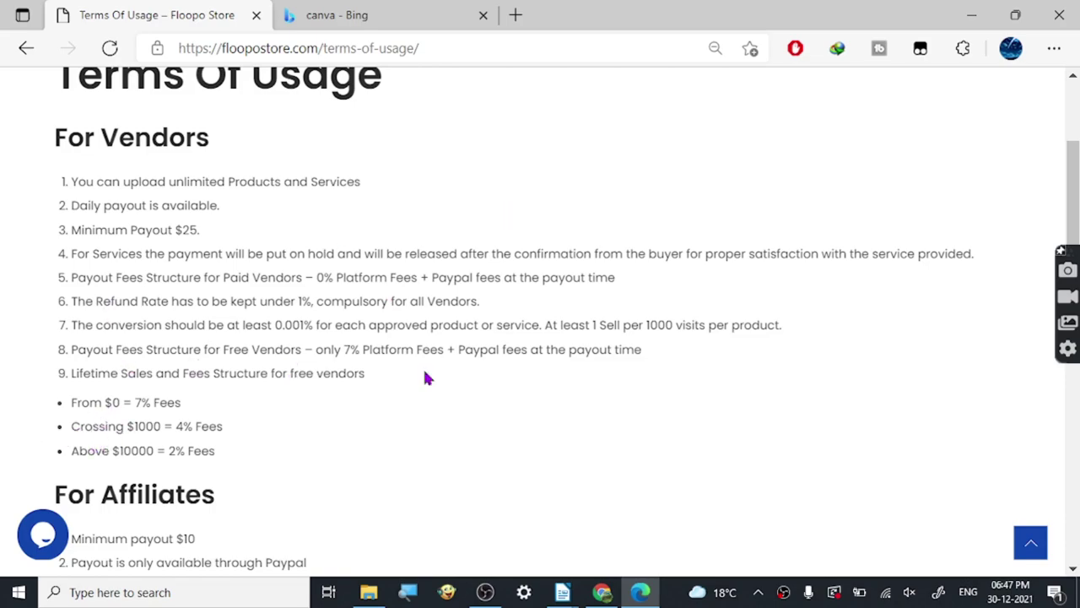
- Review the vendor and affiliate terms, and highlight the words 4% Fees in the free vendors' fee tiers and clear the highlight
scroll(426, 378, "down", 5)
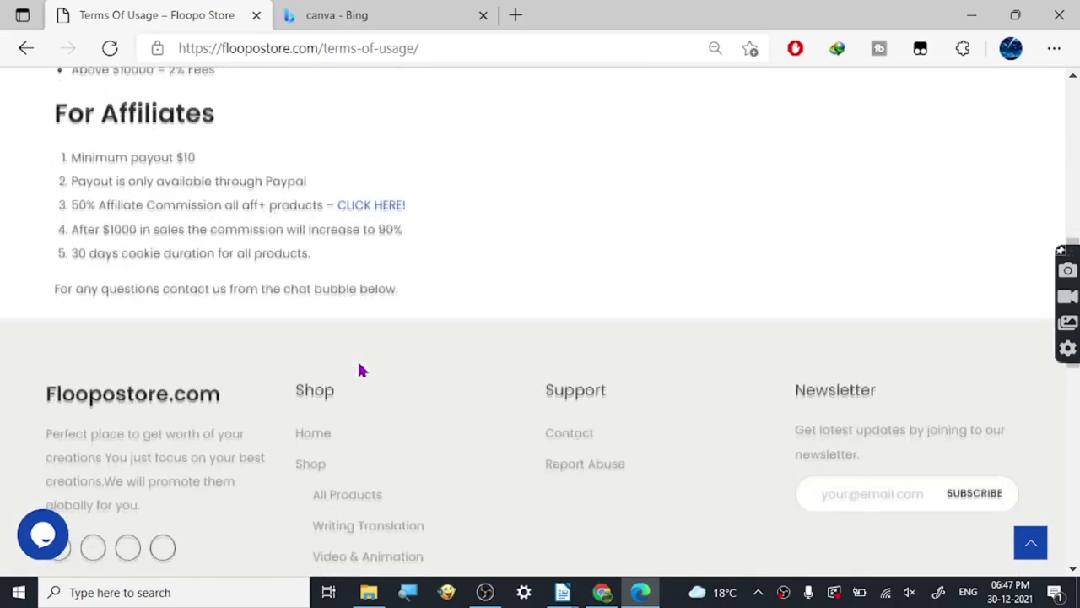
scroll(359, 369, "up", 4)
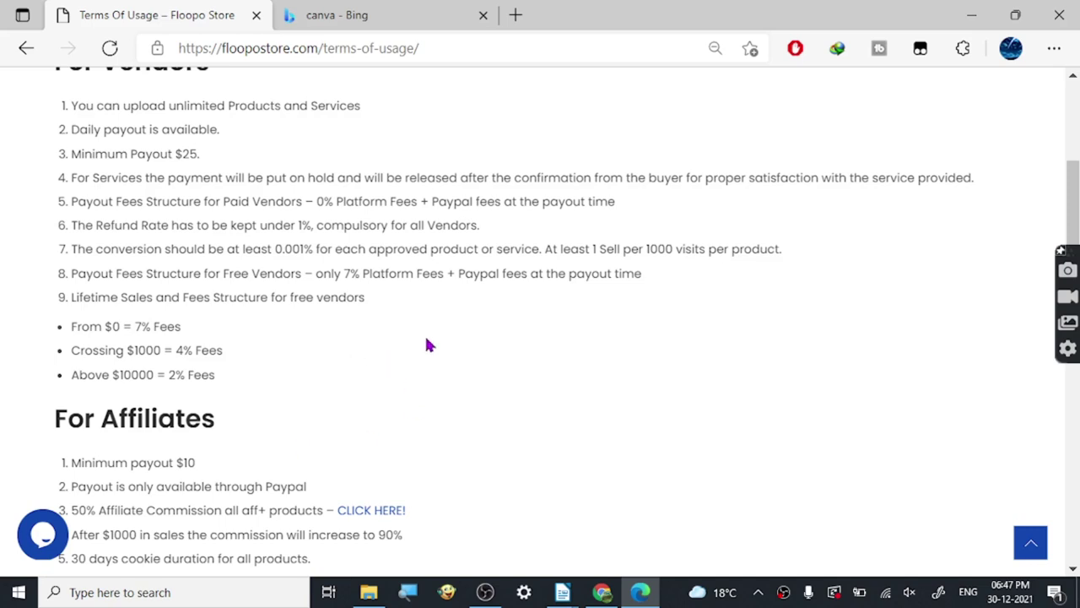
scroll(426, 343, "up", 2)
scroll(426, 342, "down", 3)
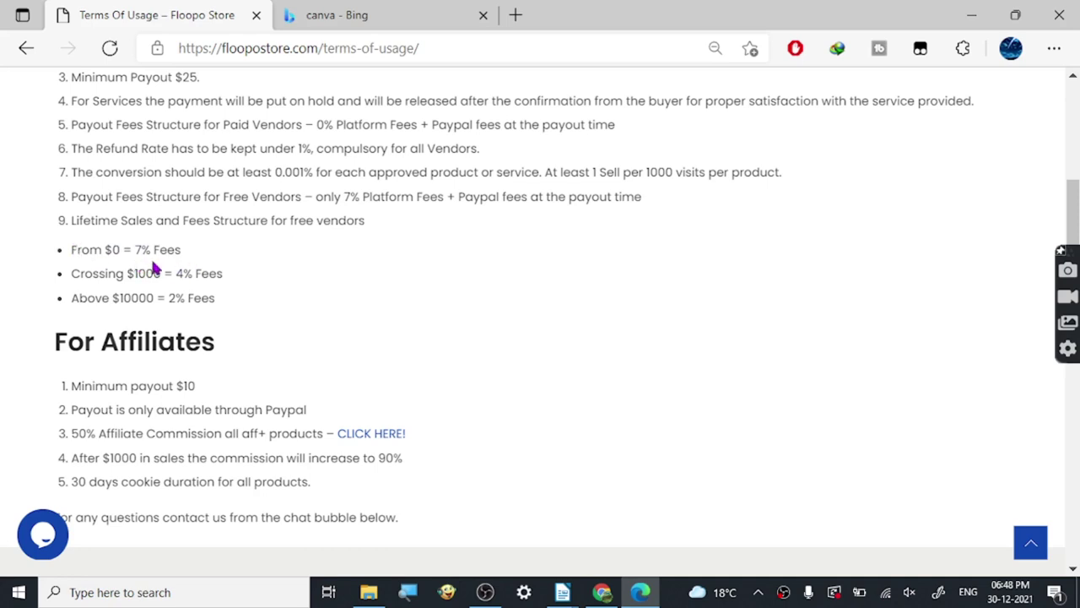
left_click_drag(173, 273, 224, 273)
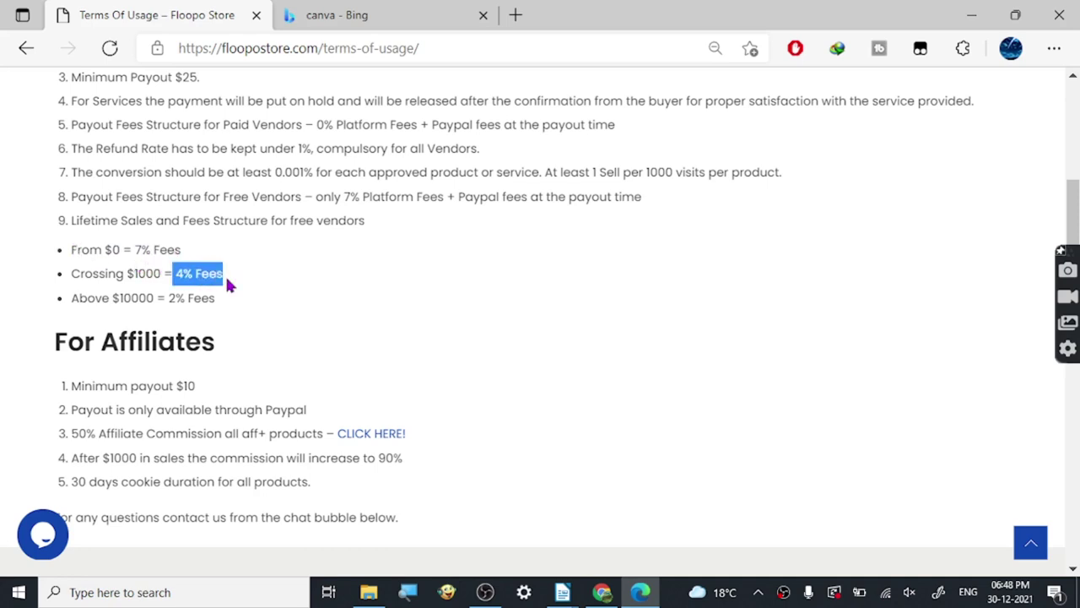
left_click(196, 297)
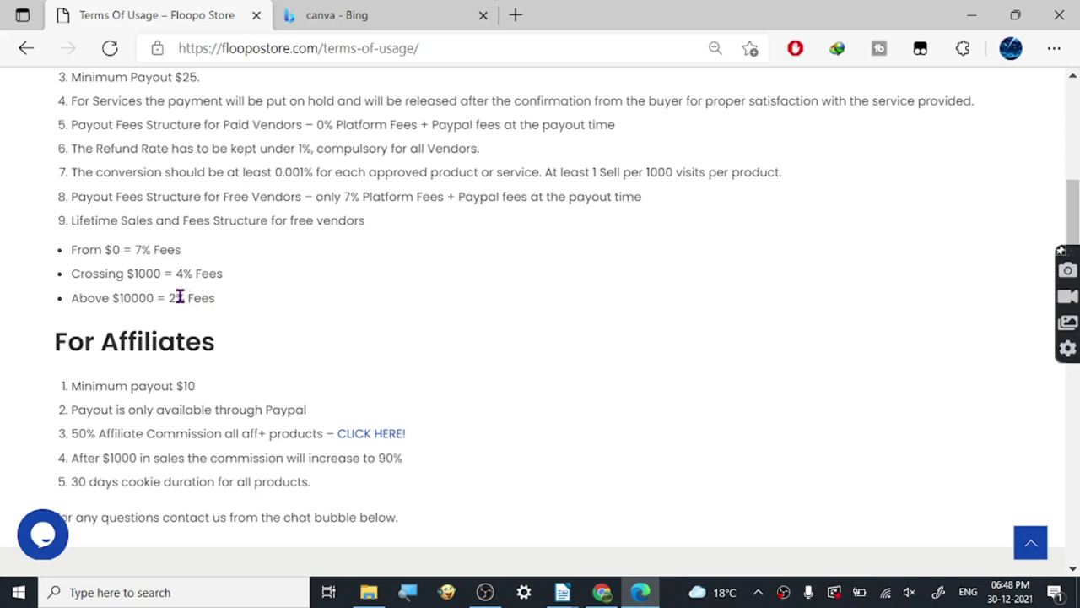